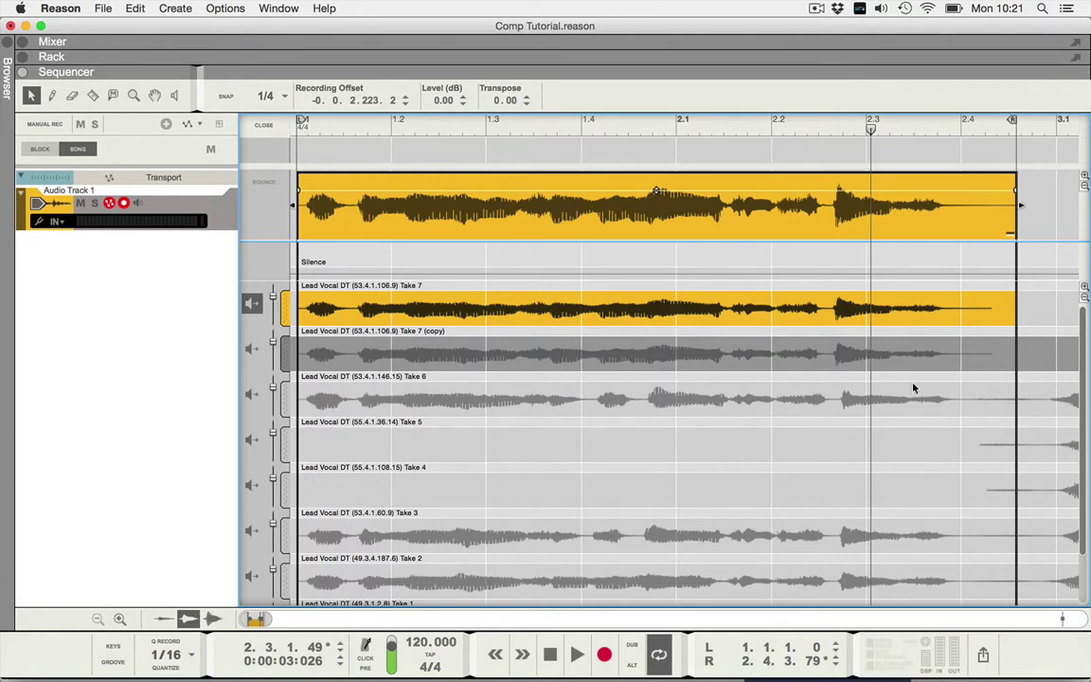
Select the duplicate Take 7 (copy) lane in the comp view
left_click_drag(1085, 405, 1087, 426)
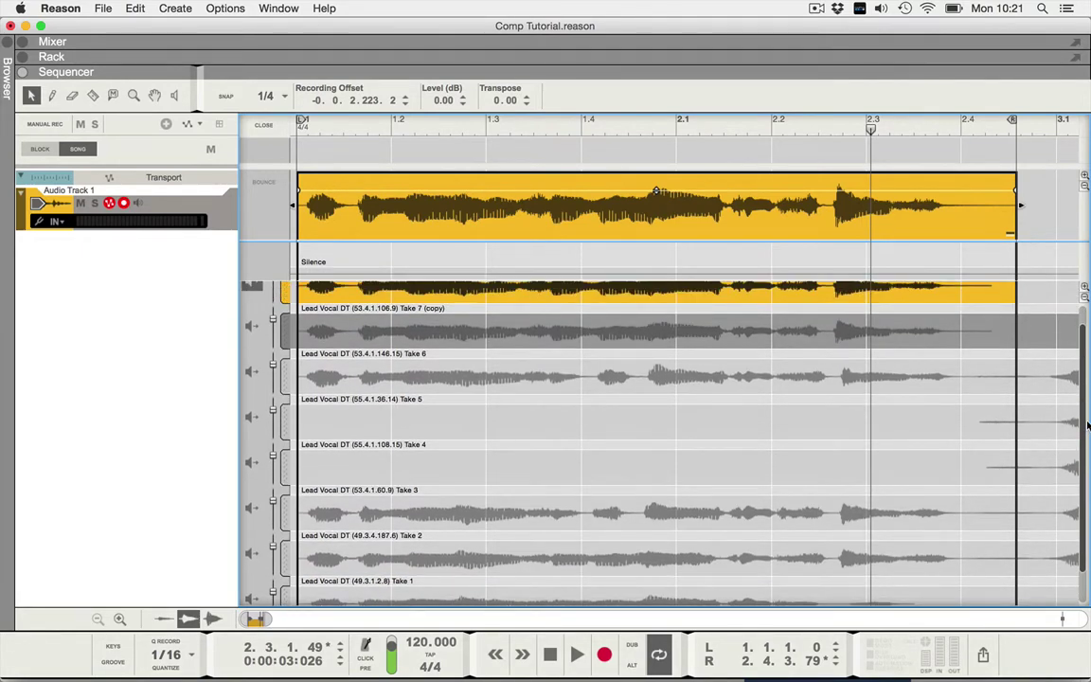
left_click_drag(1087, 426, 1087, 433)
Delete the Take 7 (copy) lane and rename the first take's clip to 'Take 1'
key("Delete")
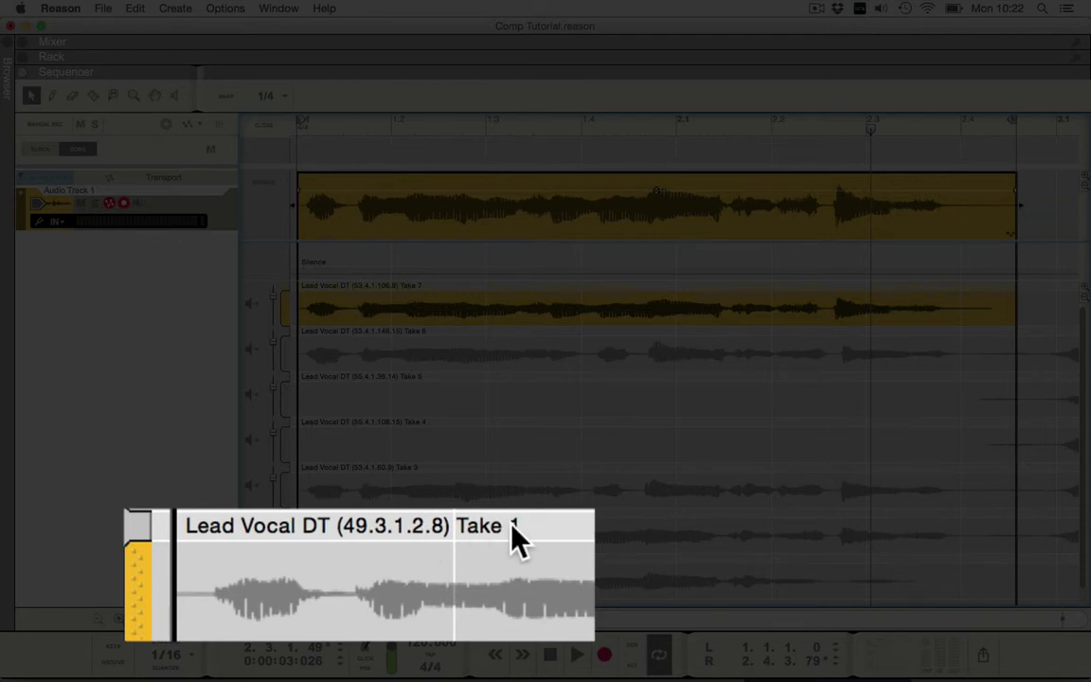
double_click(324, 530)
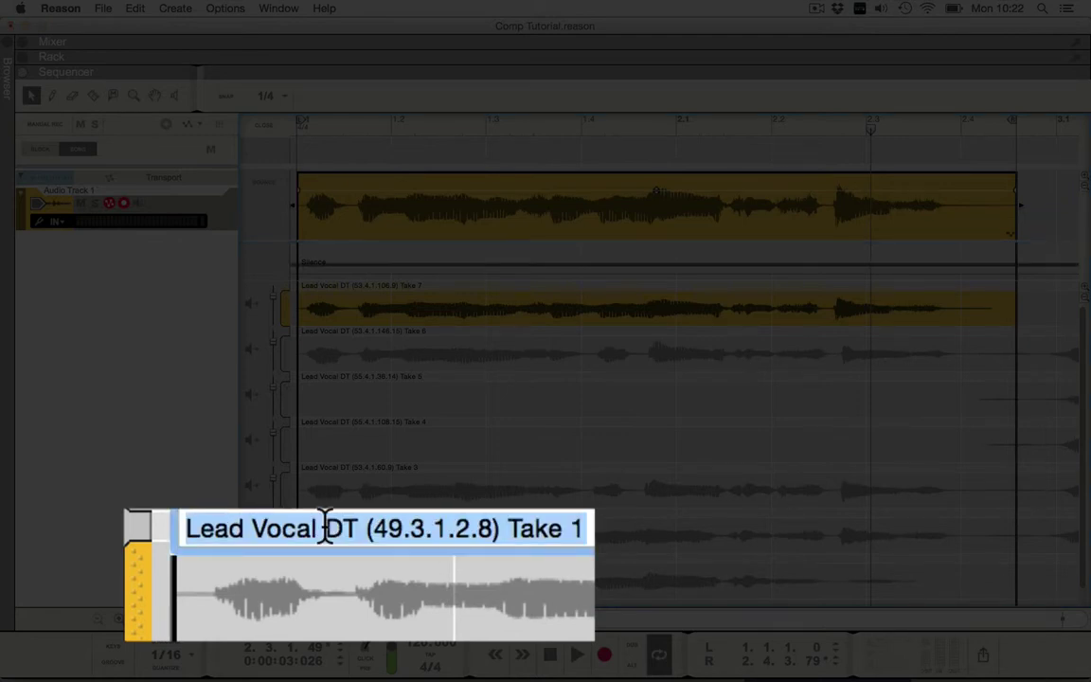
type("Take")
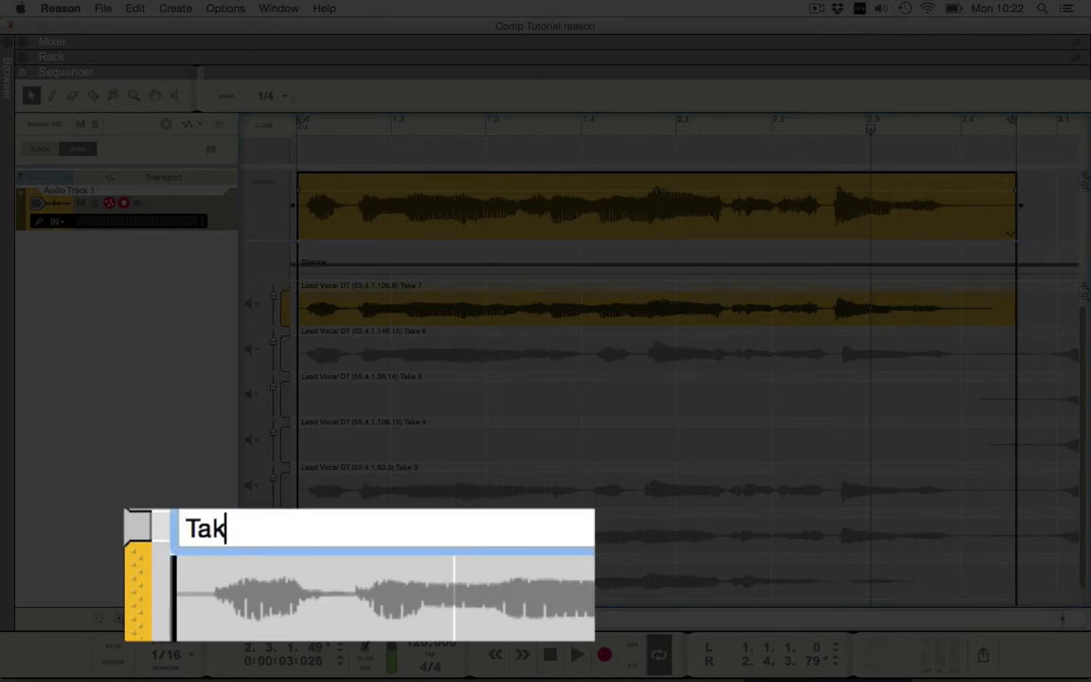
type(" 1")
key("Return")
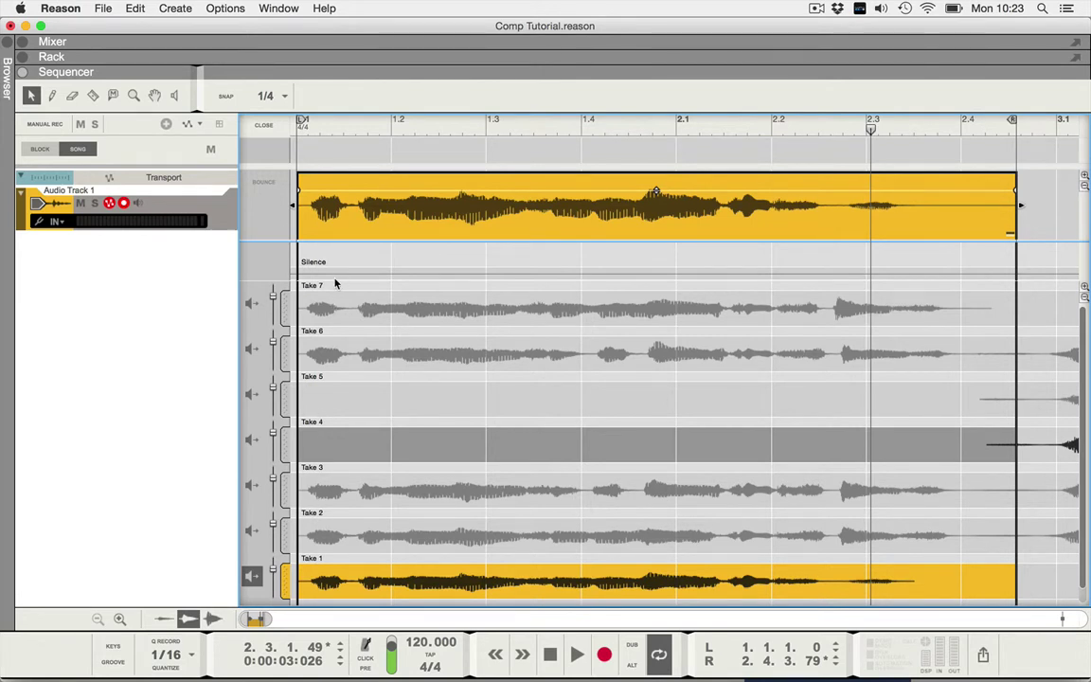
Make Take 4 active, then delete the empty Take 5 and Take 4 lanes
left_click(342, 445)
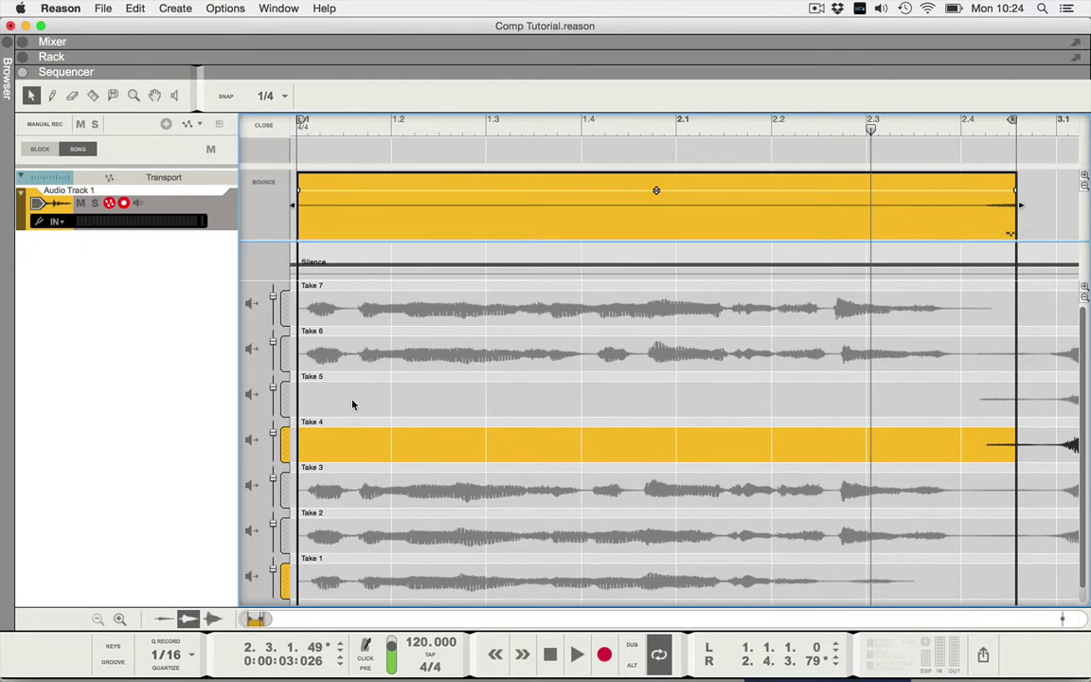
left_click(352, 404)
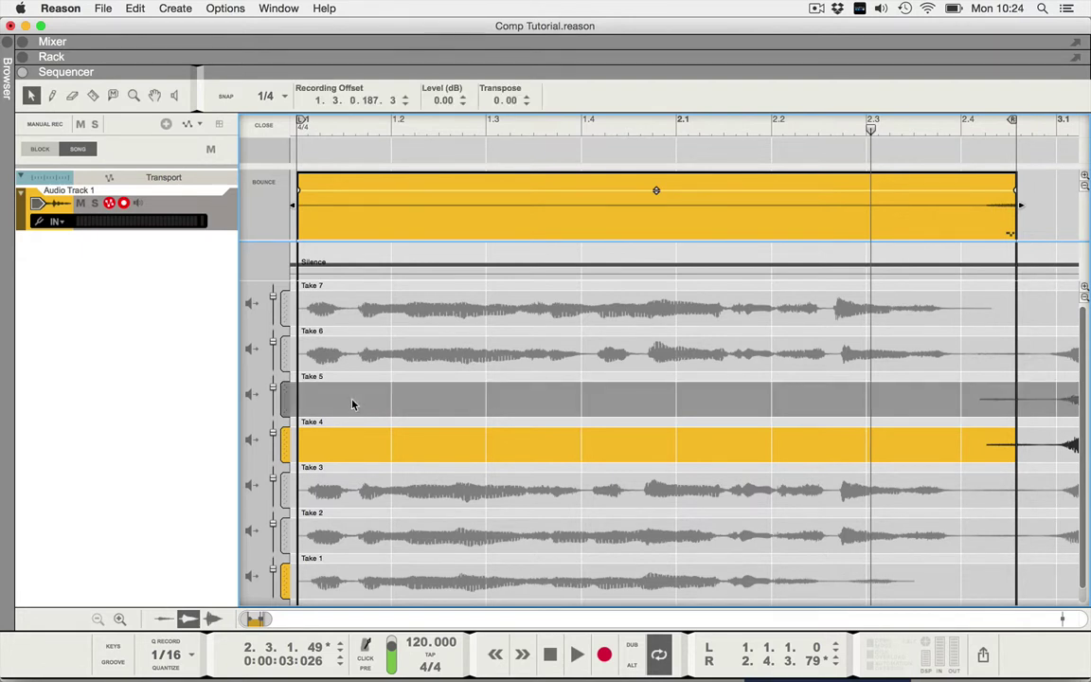
left_click(367, 445)
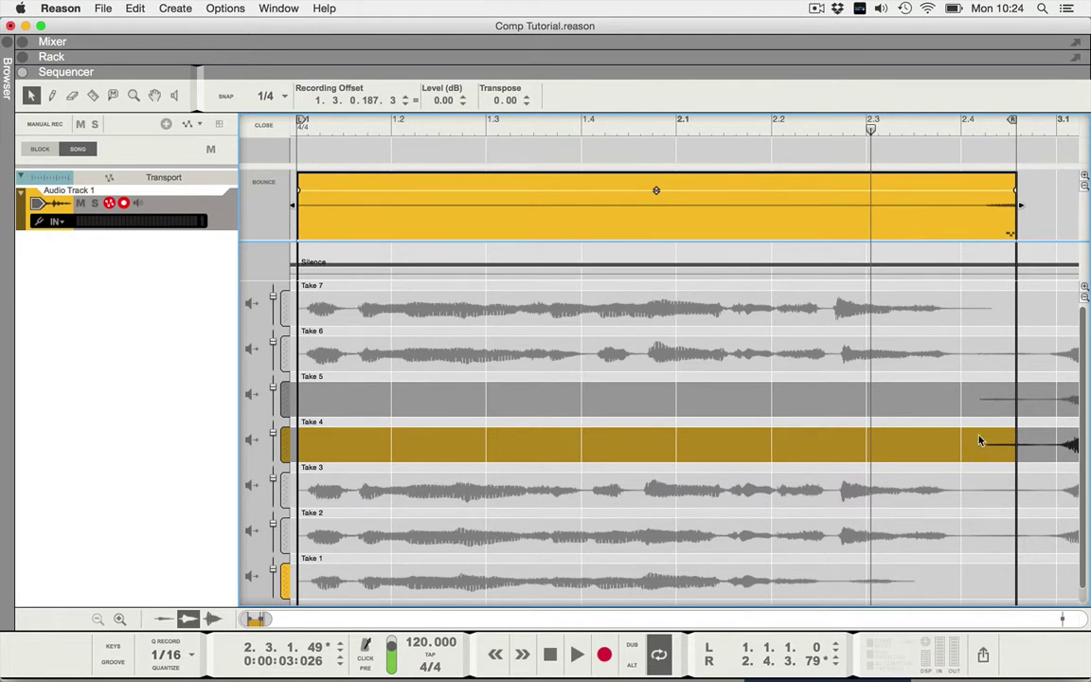
key("Delete")
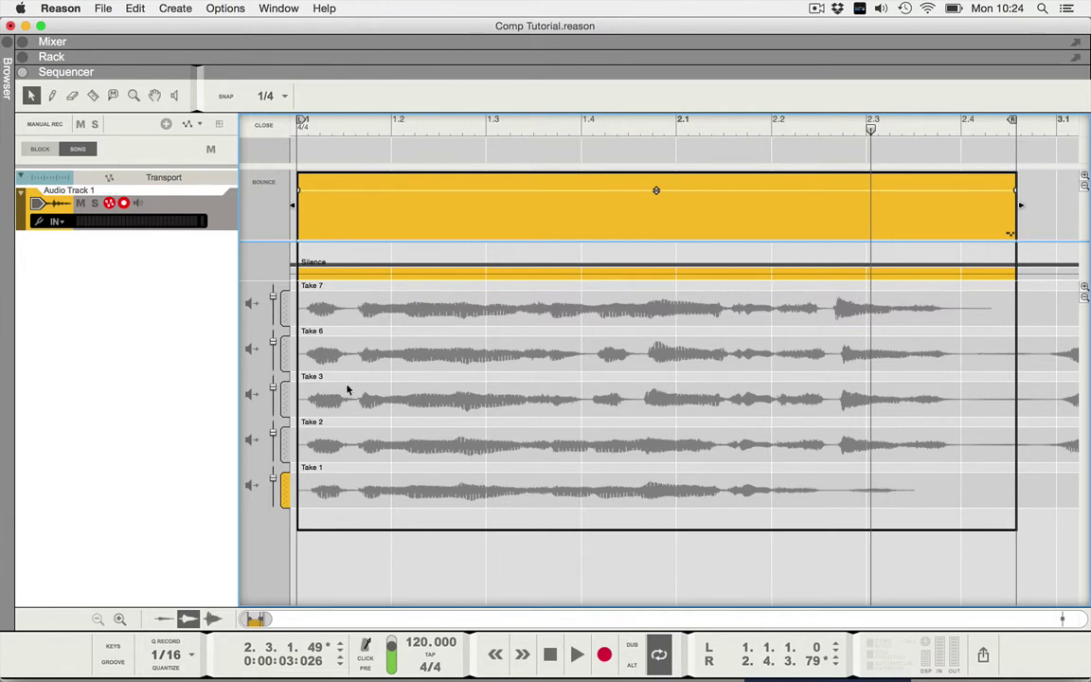
Audition Take 1 as the active comp take twice, then delete its lane
left_click(315, 492)
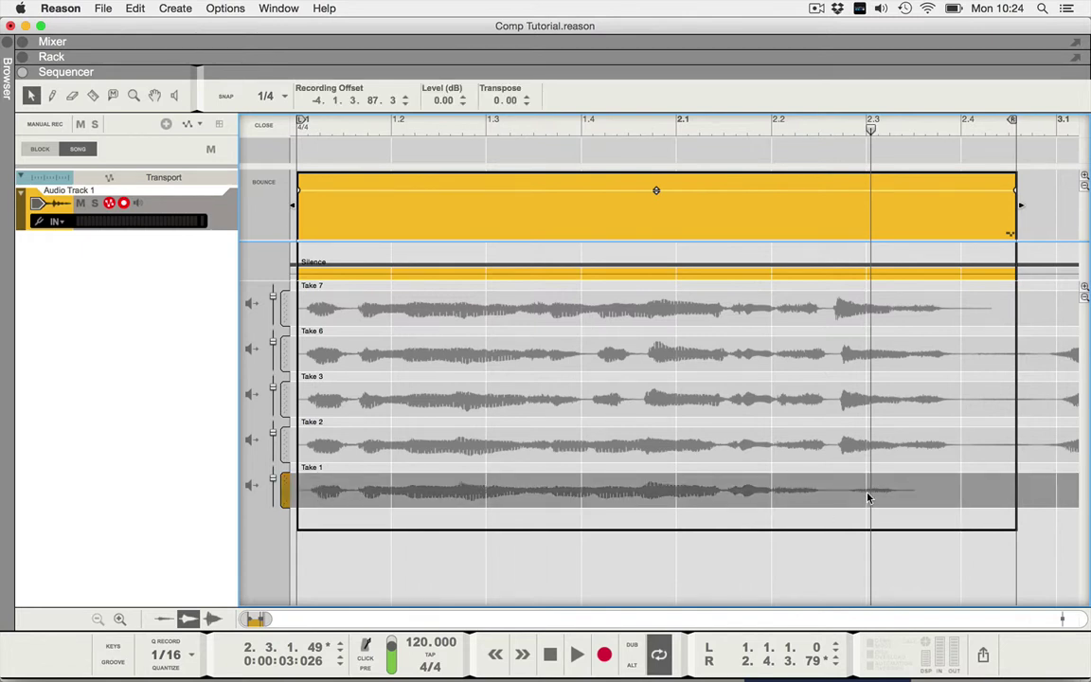
left_click(251, 485)
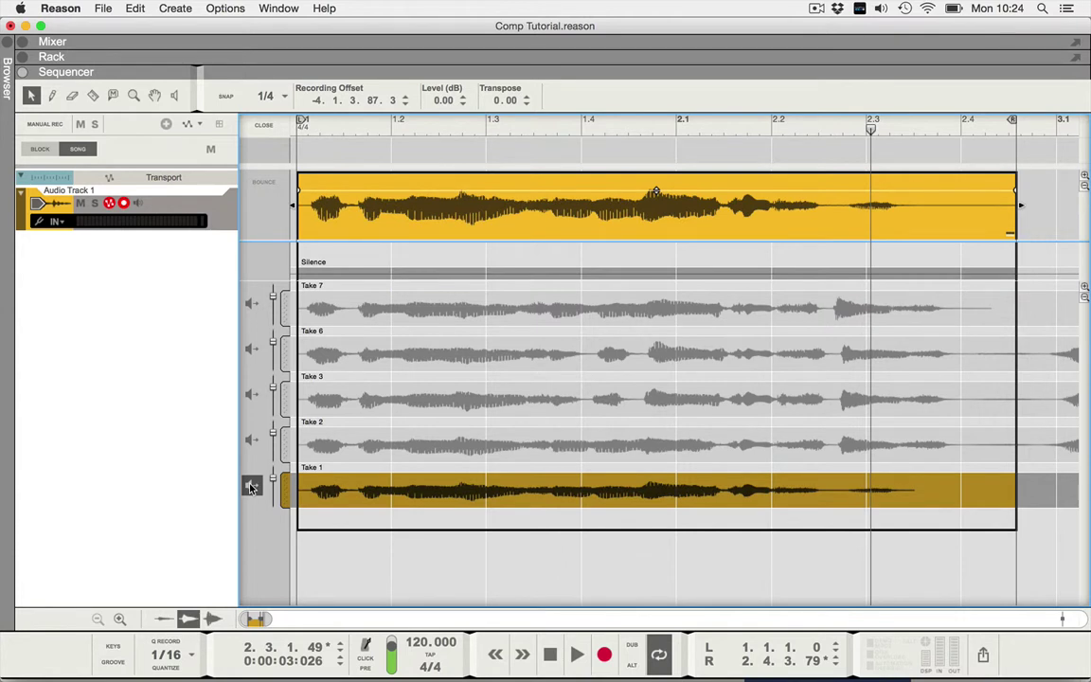
key("space")
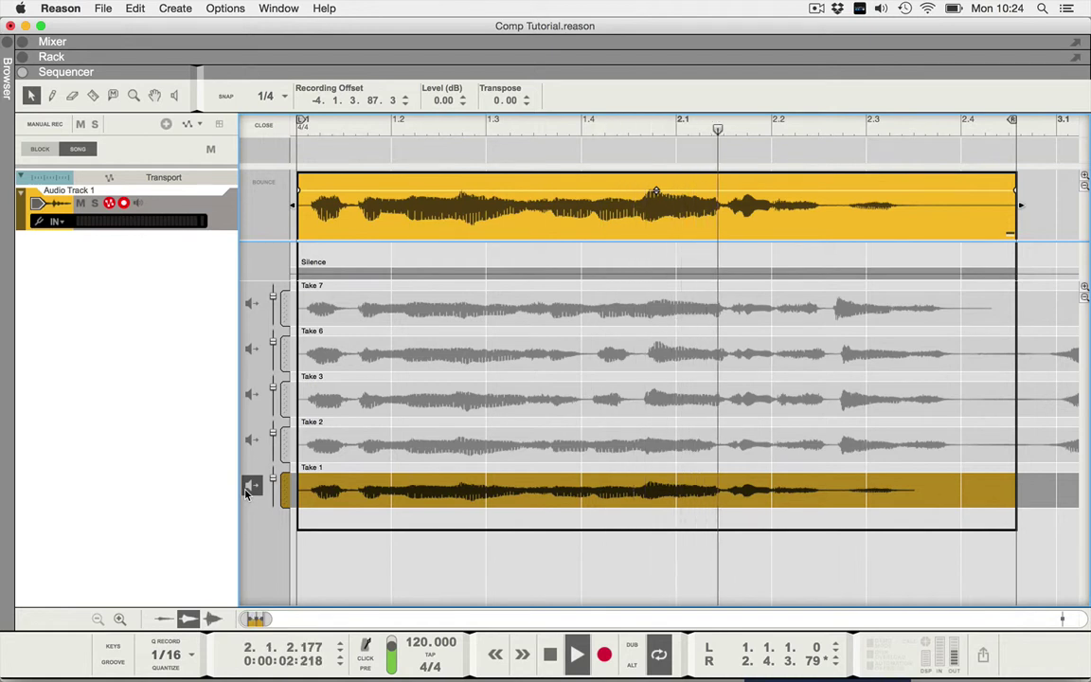
key("space")
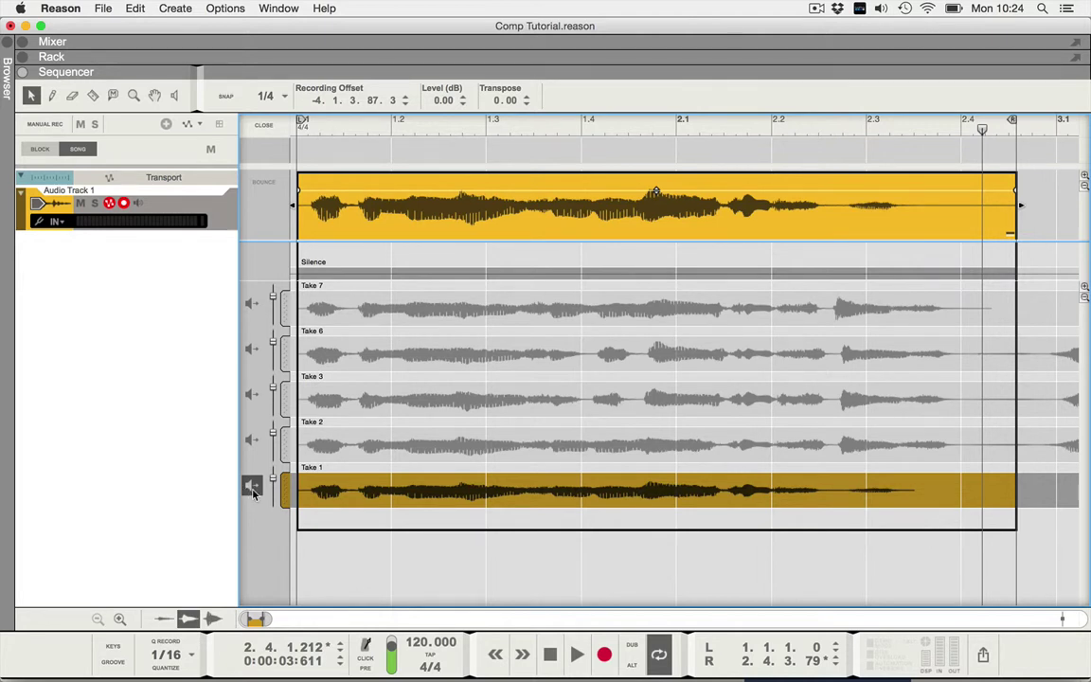
key("space")
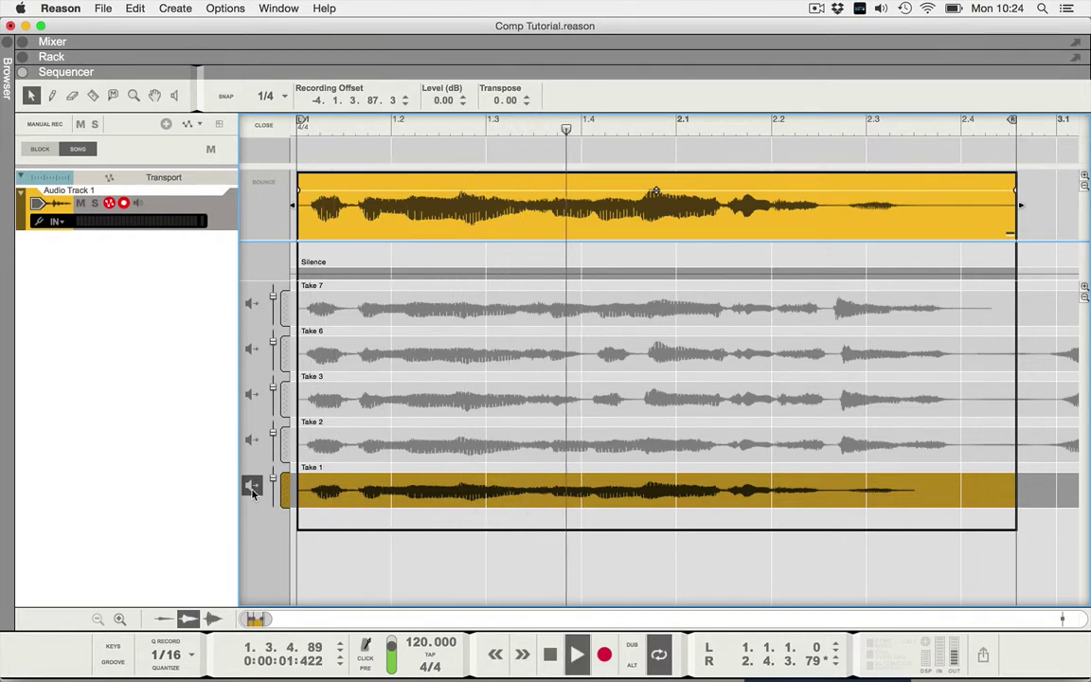
key("space")
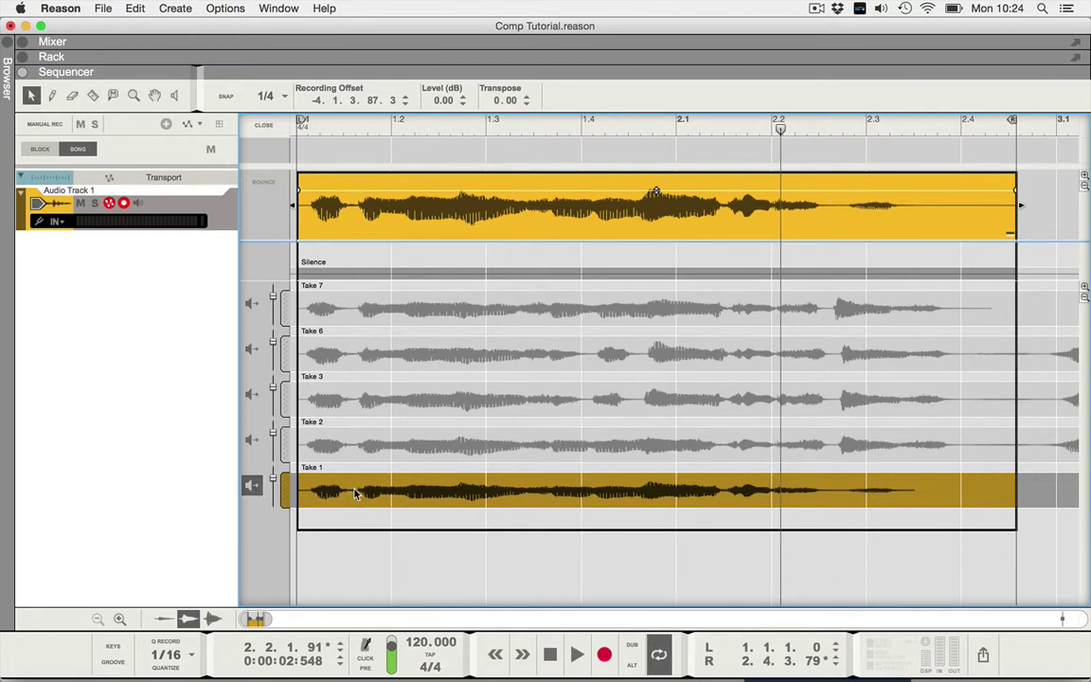
key("Delete")
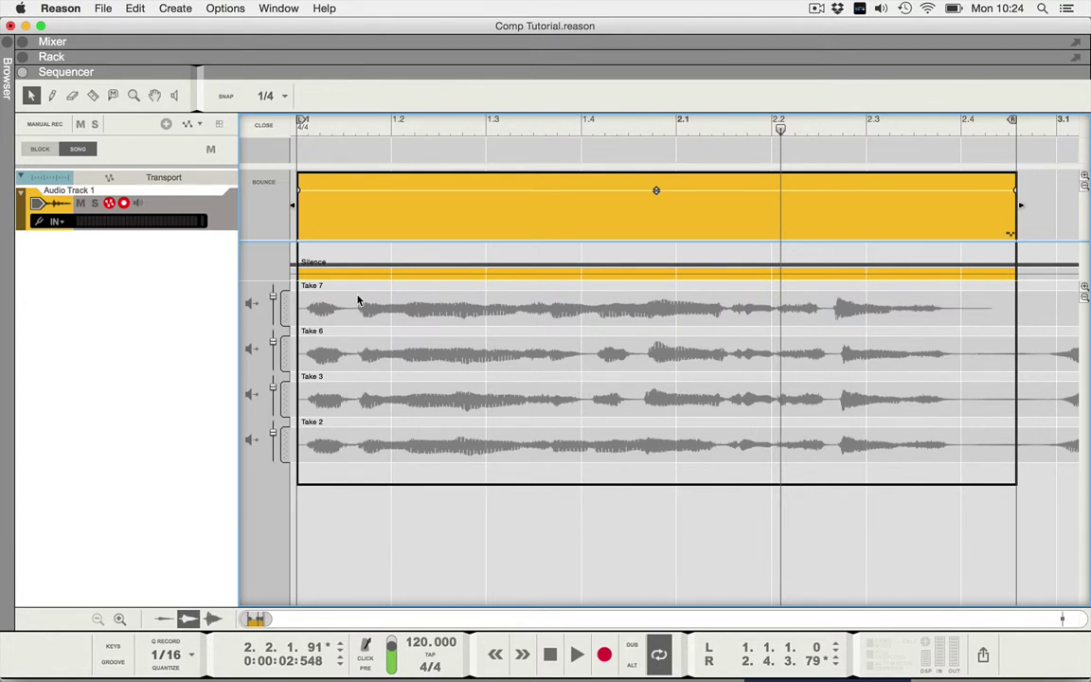
Audition Take 2 as the active comp take, then delete its lane
left_click(251, 440)
key("space")
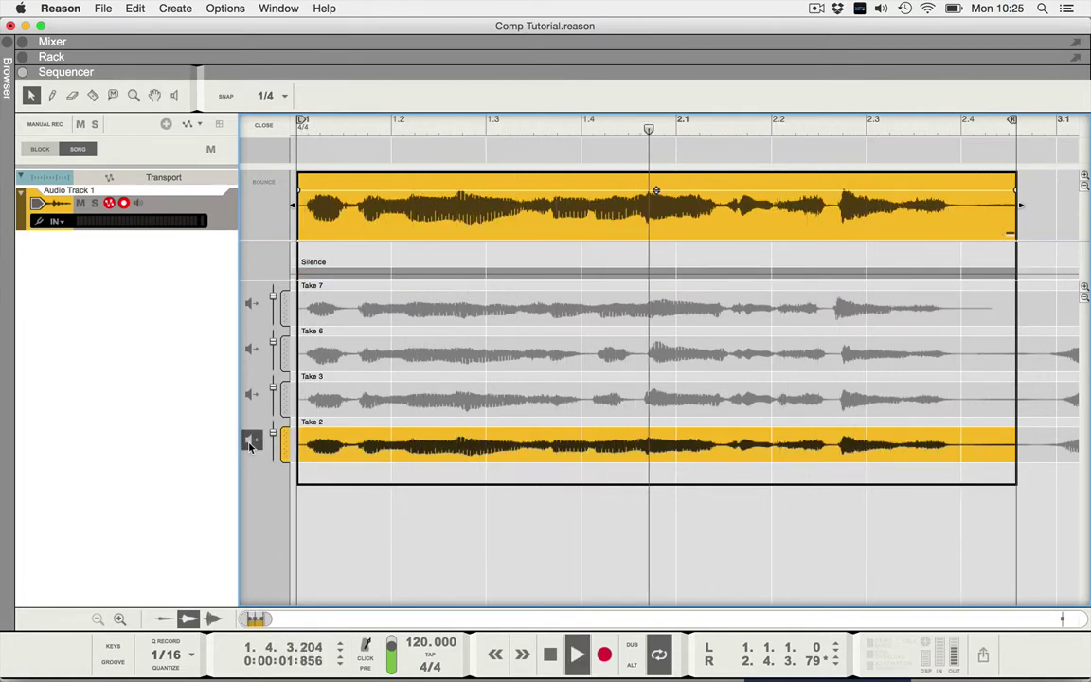
key("space")
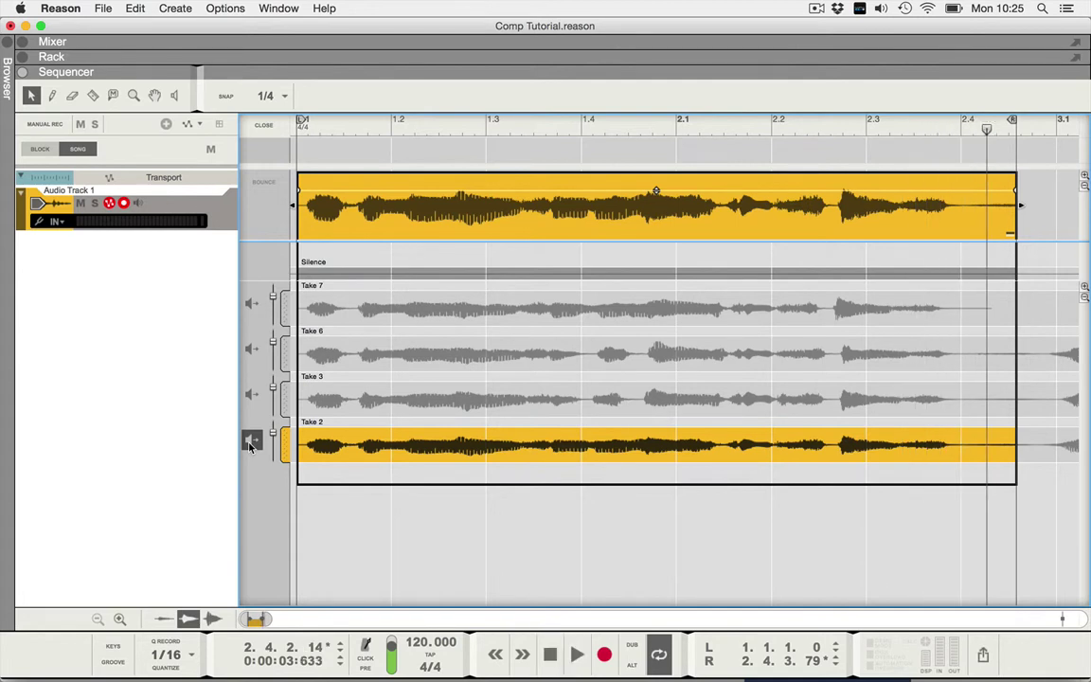
left_click(375, 454)
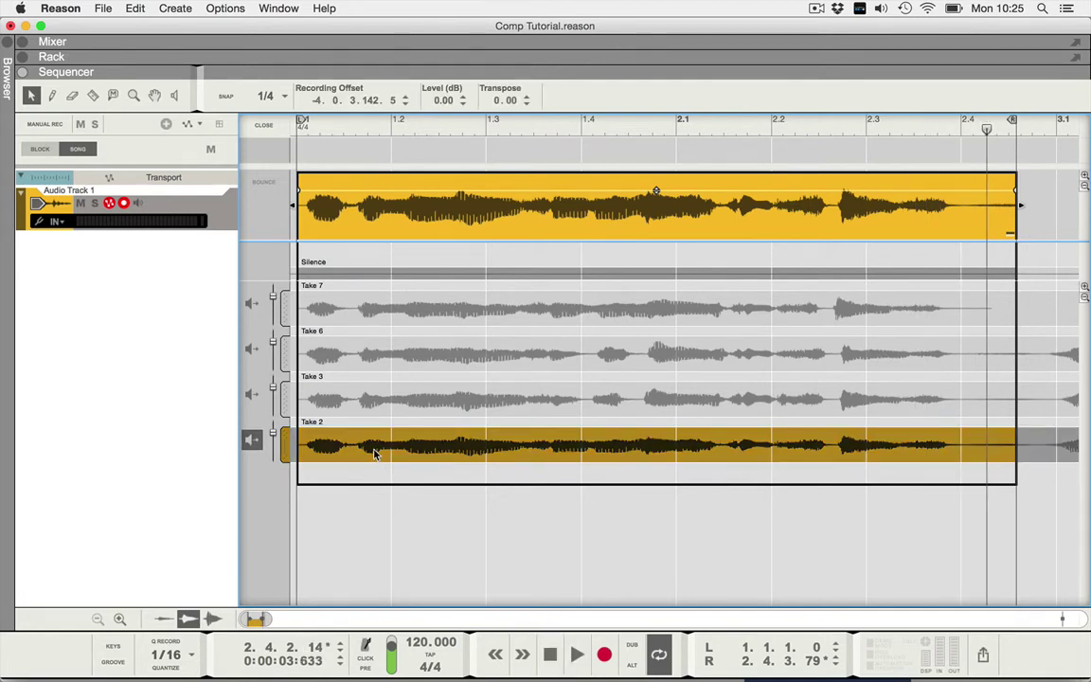
key("Delete")
Audition Take 3 as the active comp take, then delete its lane
left_click(250, 396)
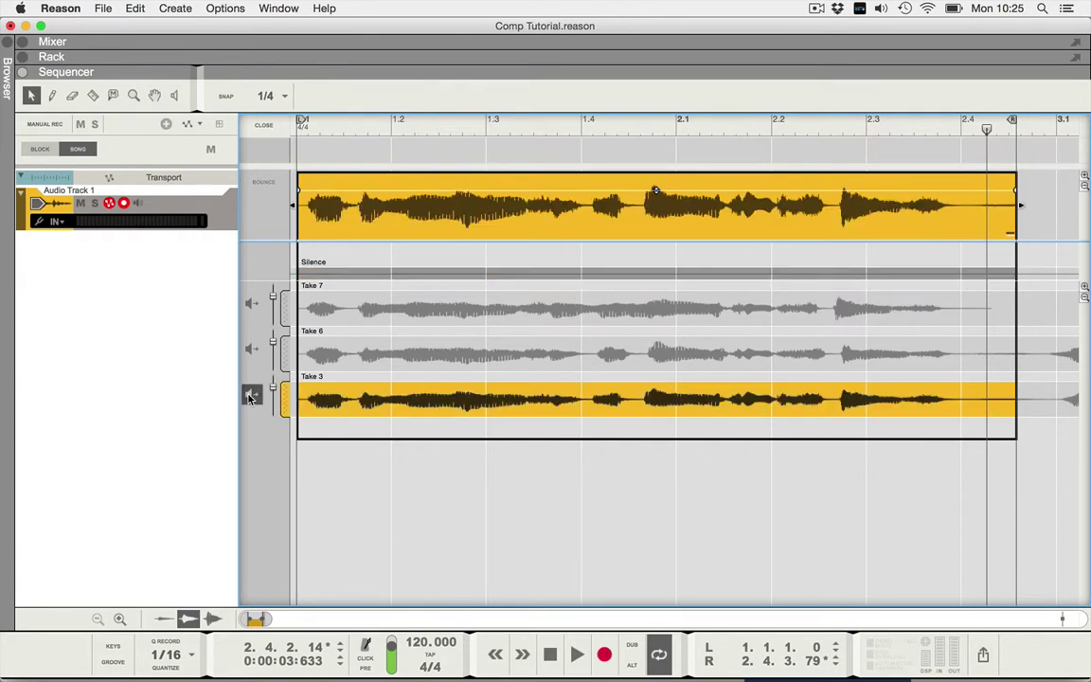
key("space")
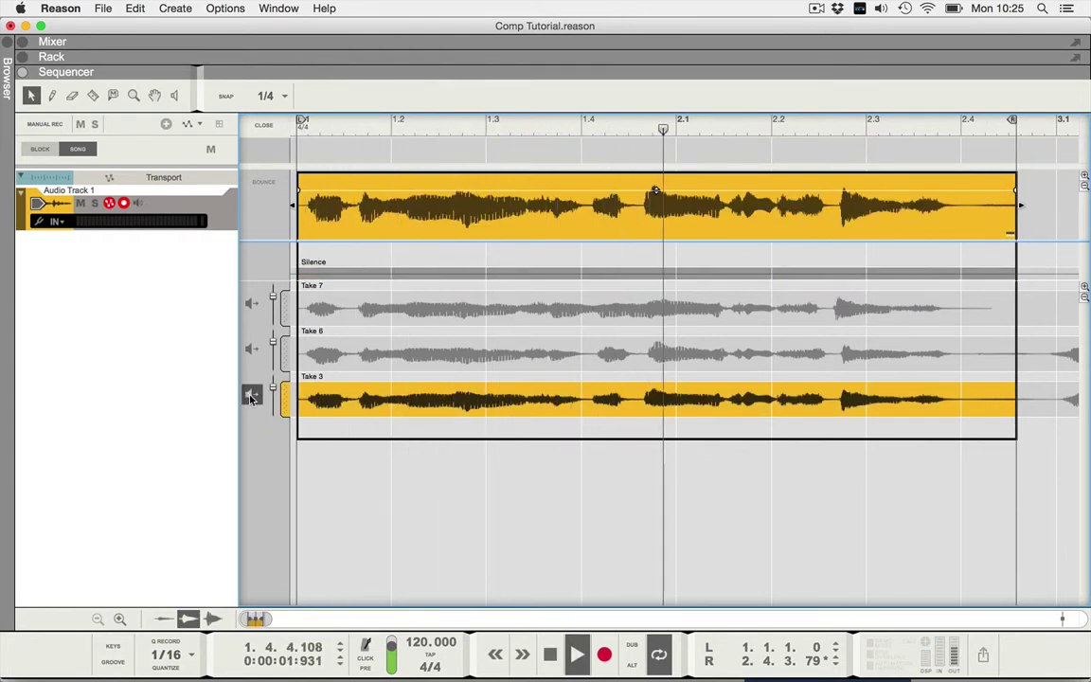
key("space")
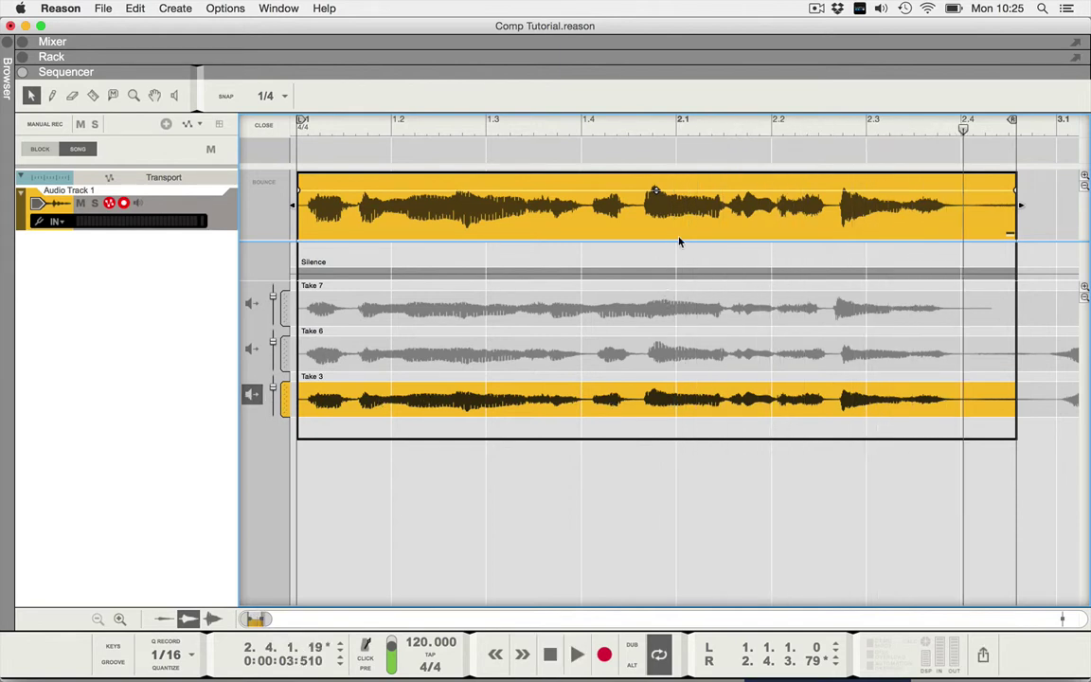
left_click(537, 405)
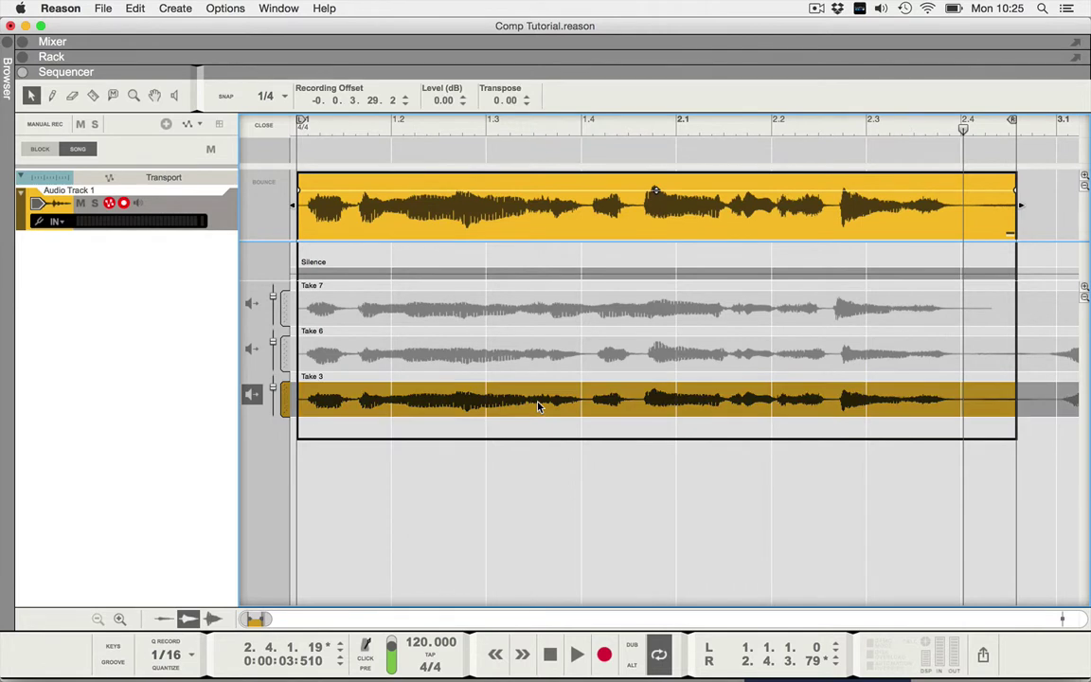
key("Delete")
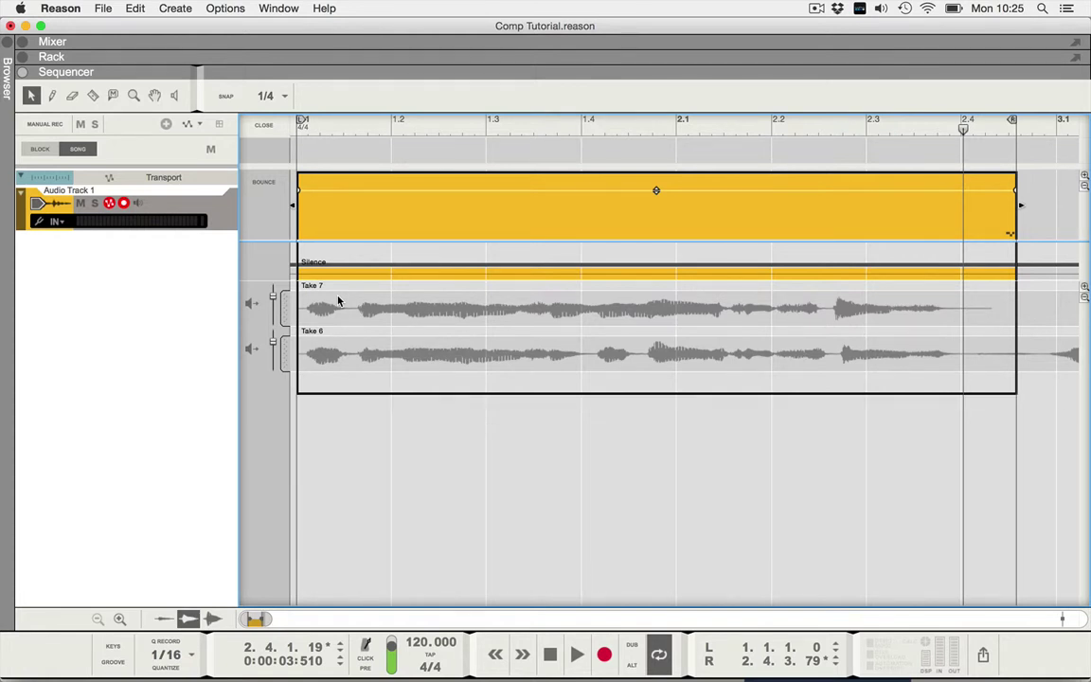
Switch the comp from Take 7 to Take 6 and back to Take 7
left_click(250, 303)
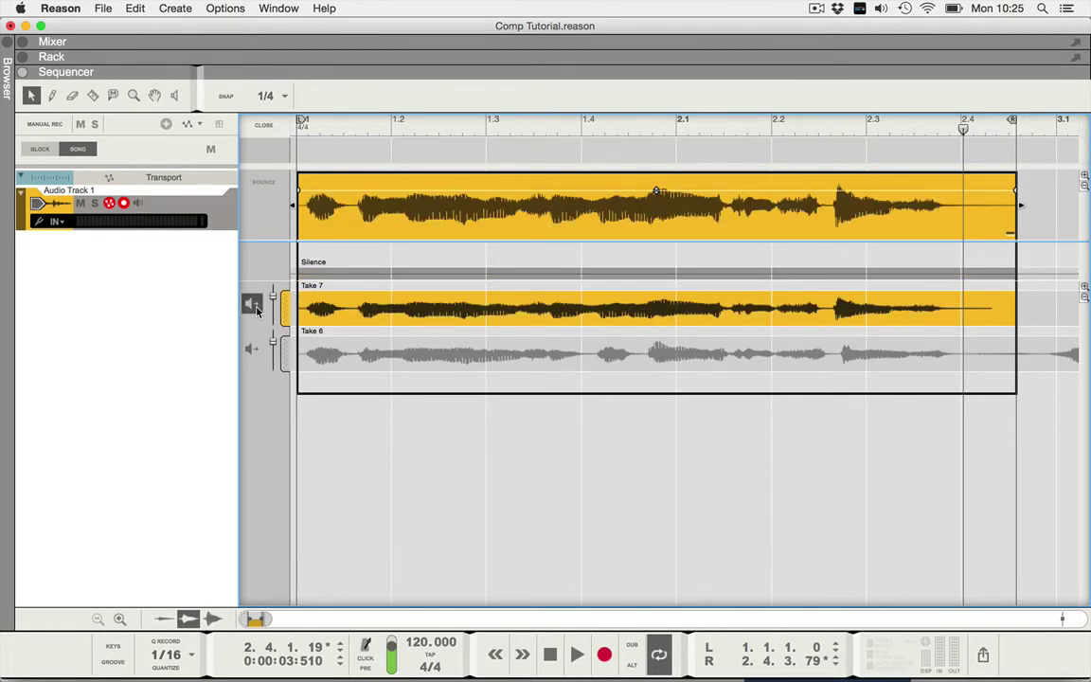
left_click(250, 352)
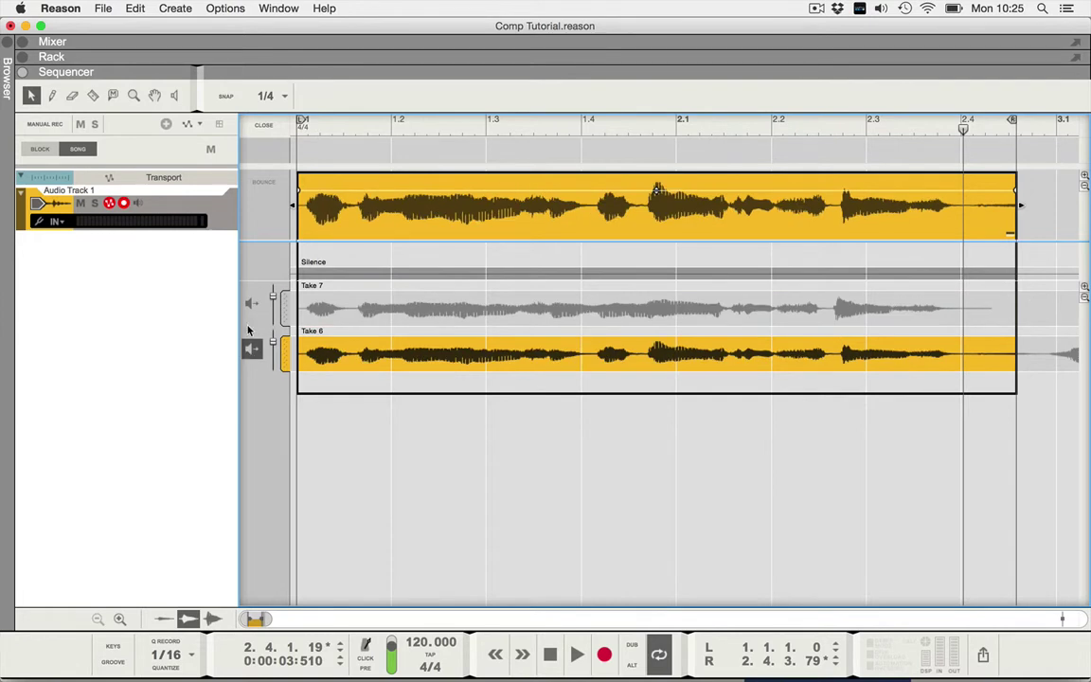
left_click(252, 304)
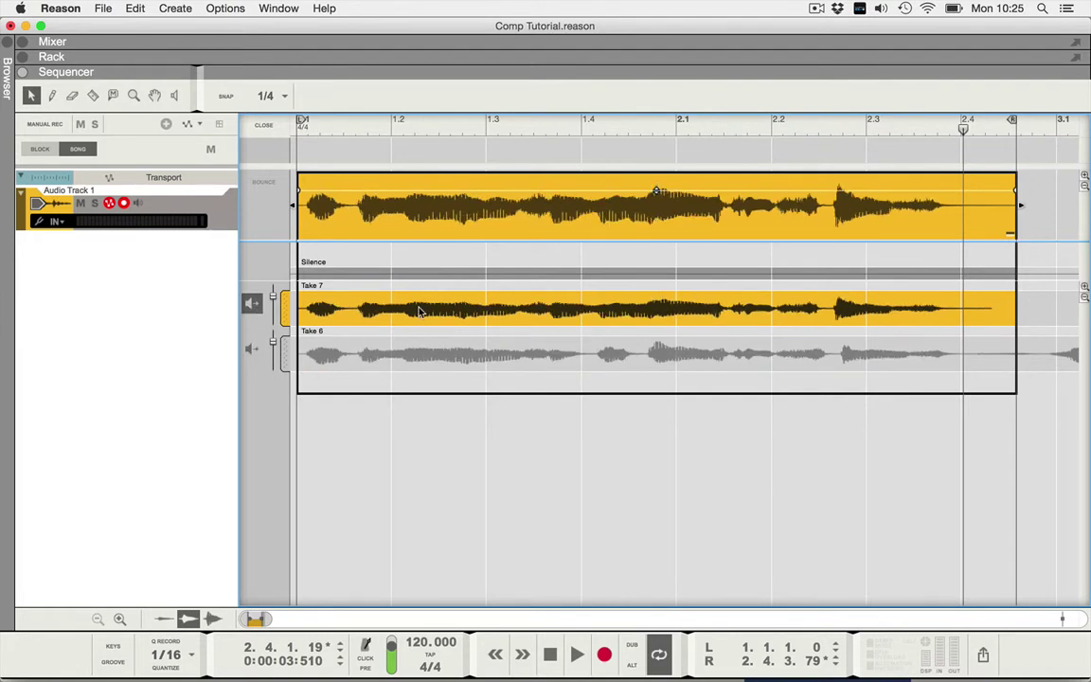
Nudge Take 7's recording offset to 2.223.2, then set the comp to silence
key("r")
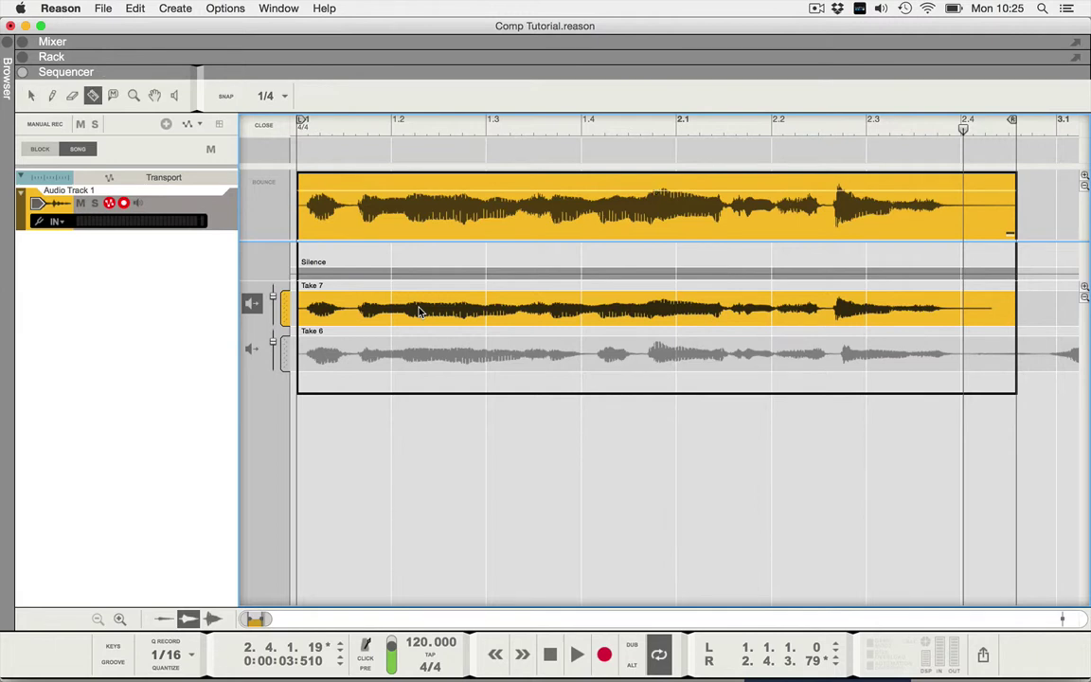
left_click(440, 317)
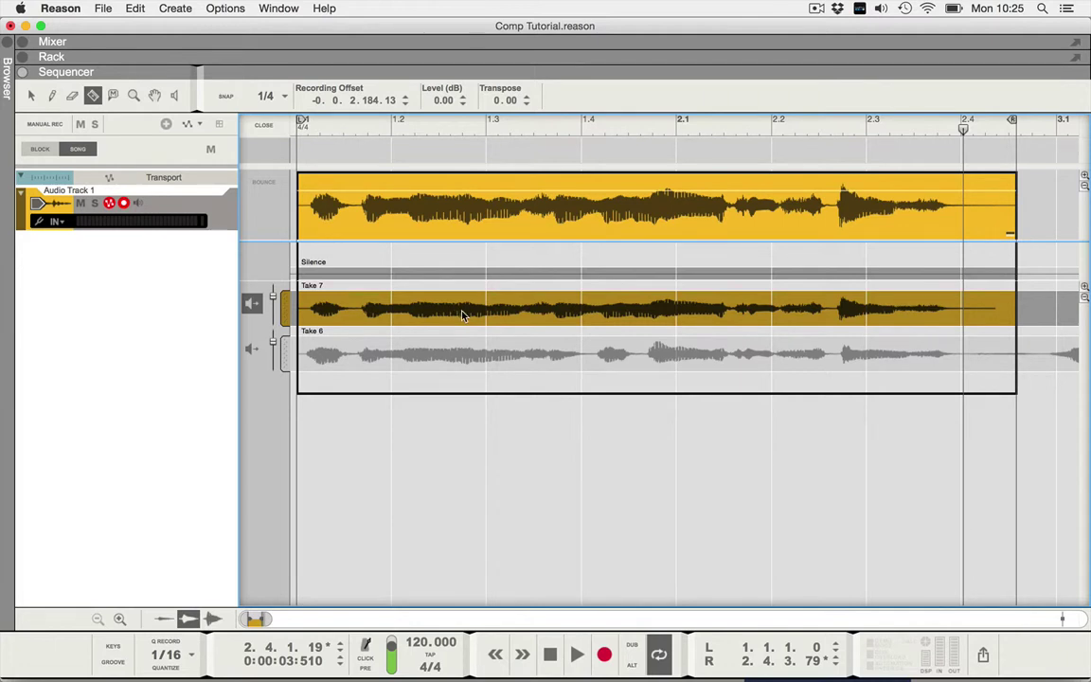
key("super+z")
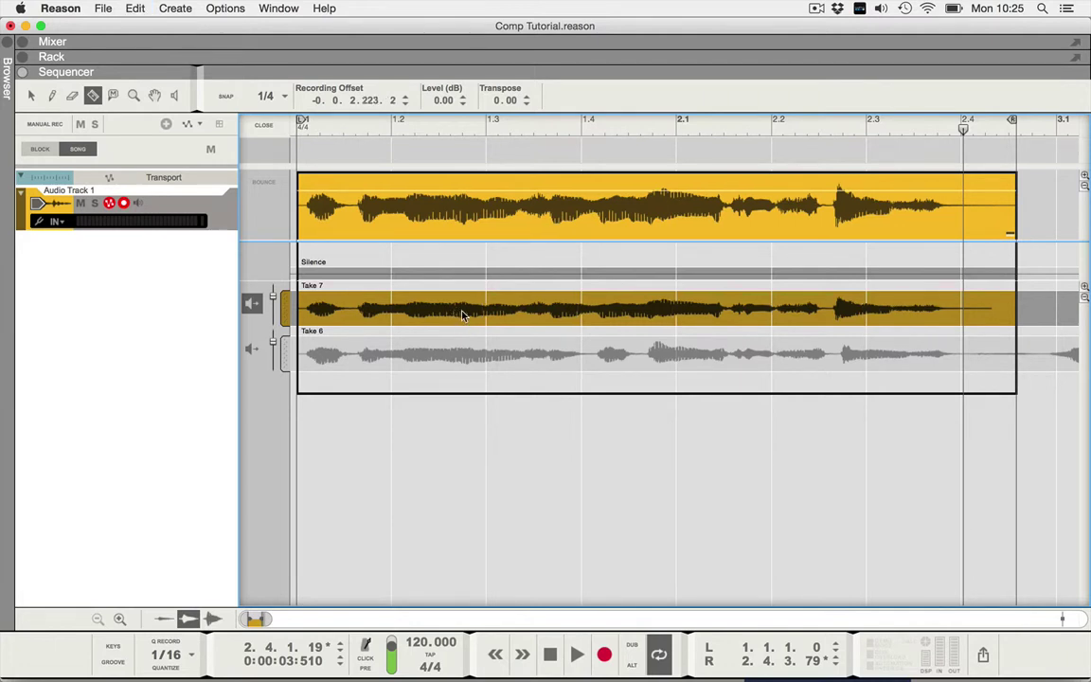
left_click(252, 305)
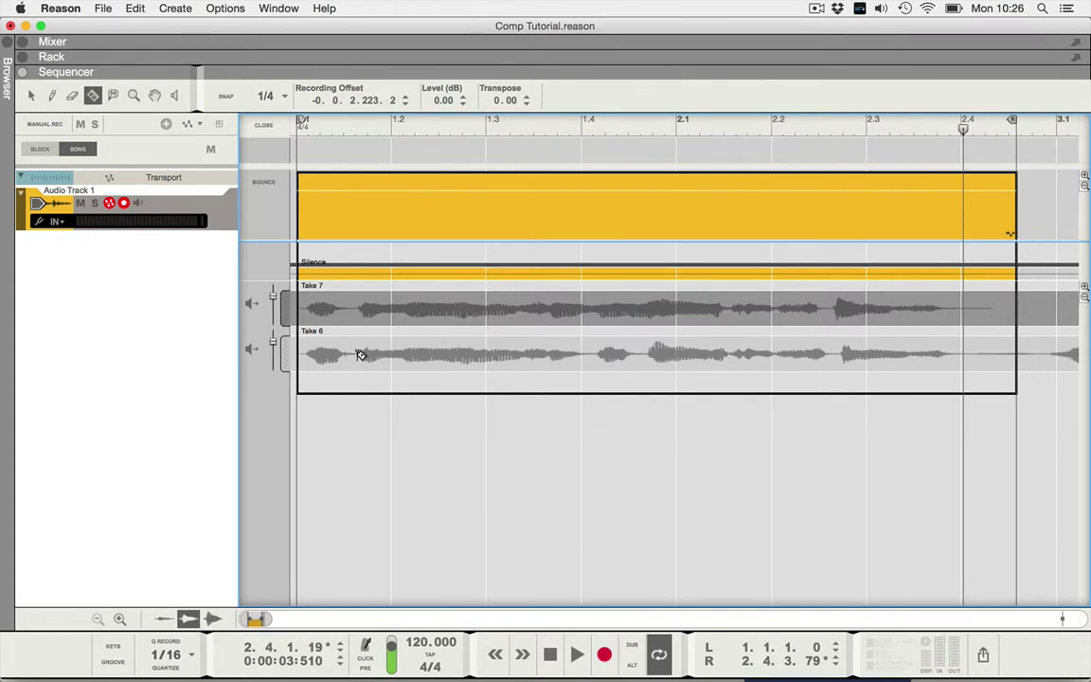
Make Take 7 the whole comp and play it back to listen
key("q")
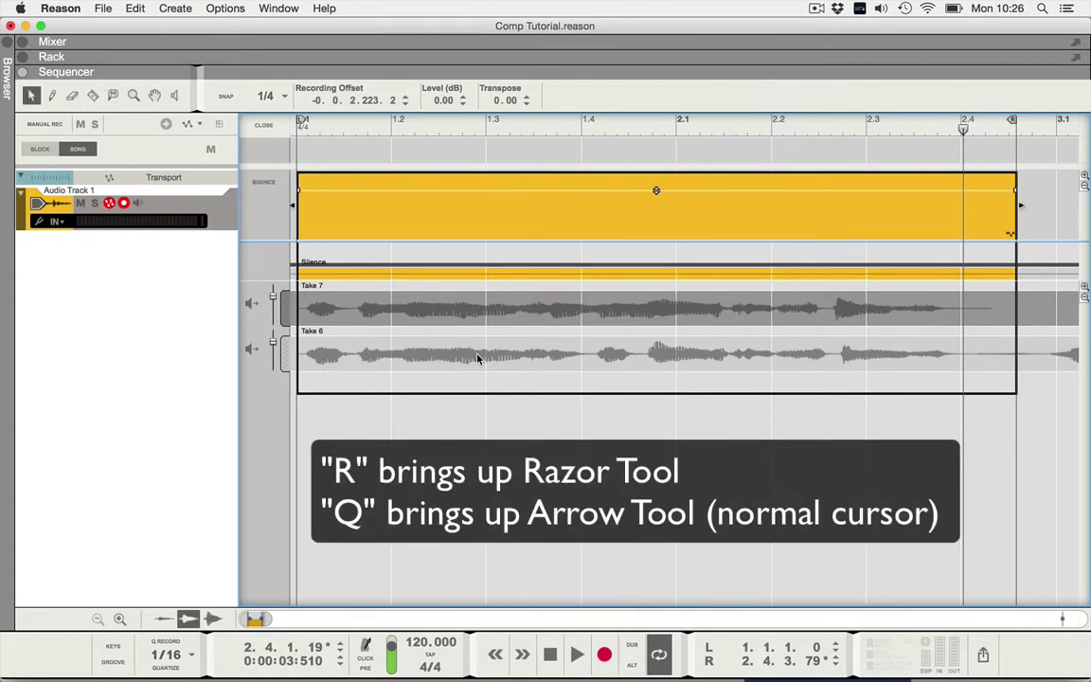
left_click(490, 485)
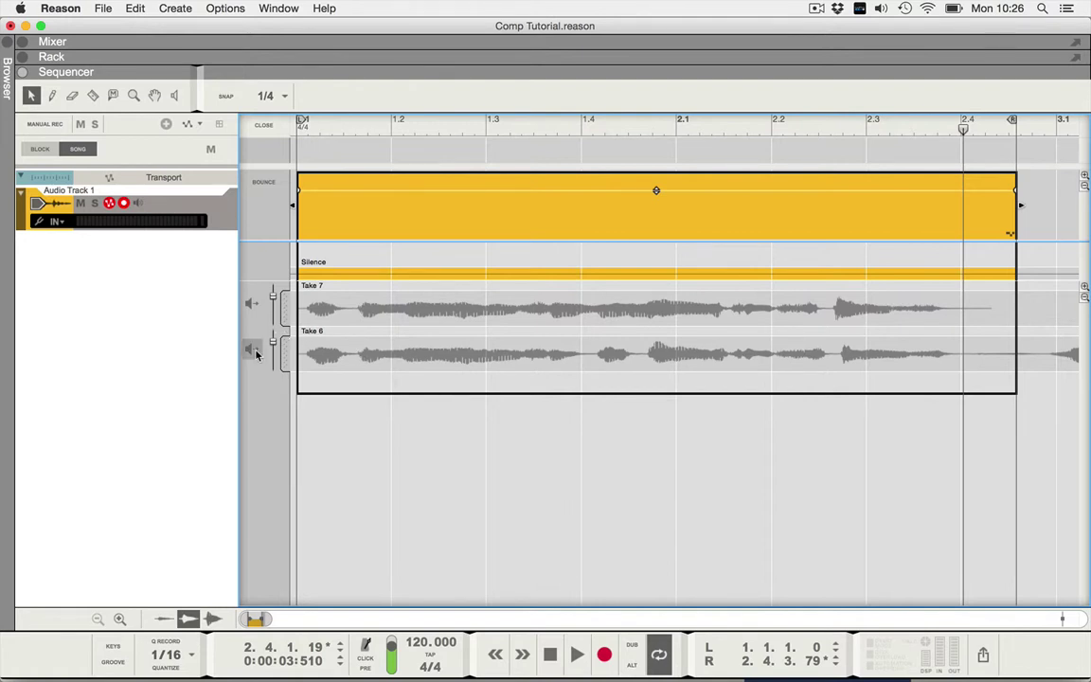
left_click(252, 305)
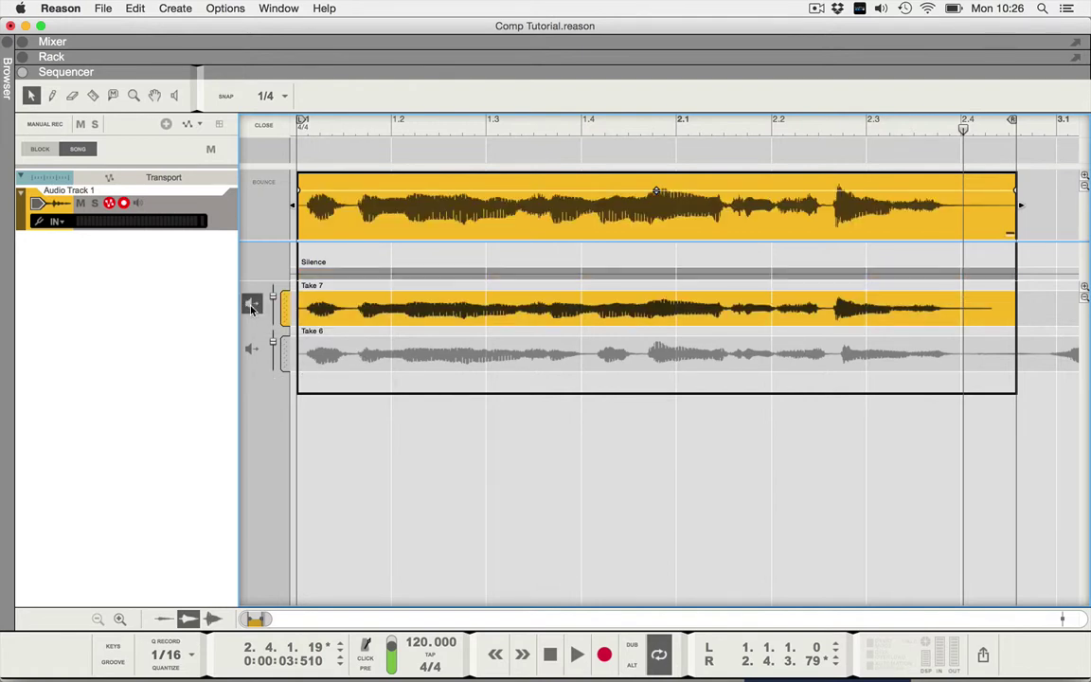
key("space")
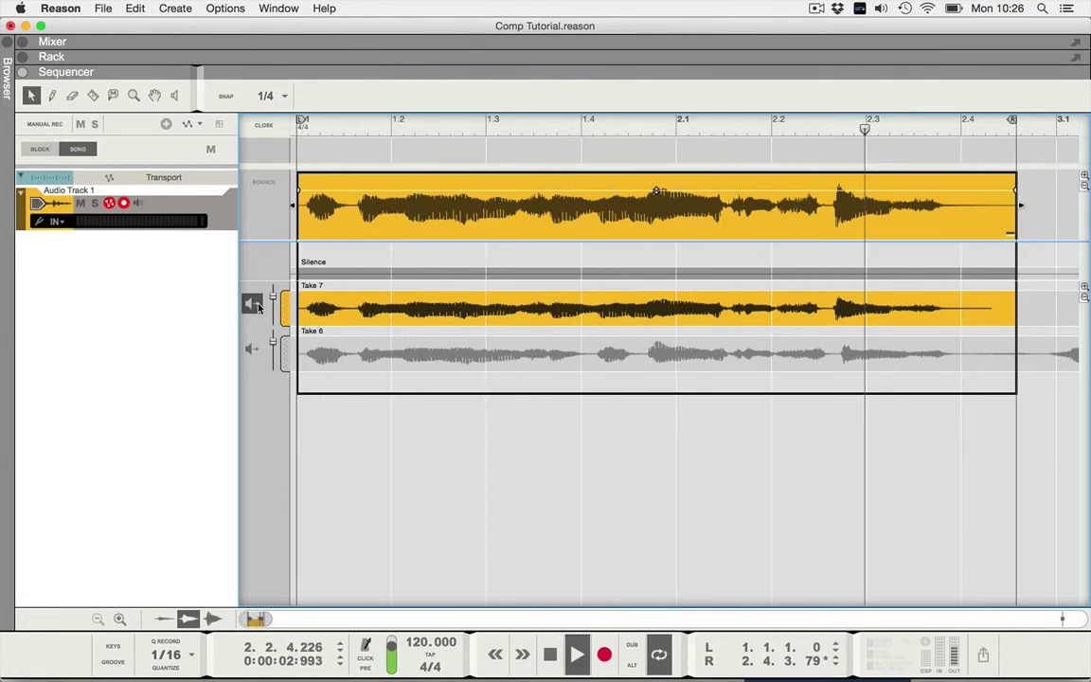
key("space")
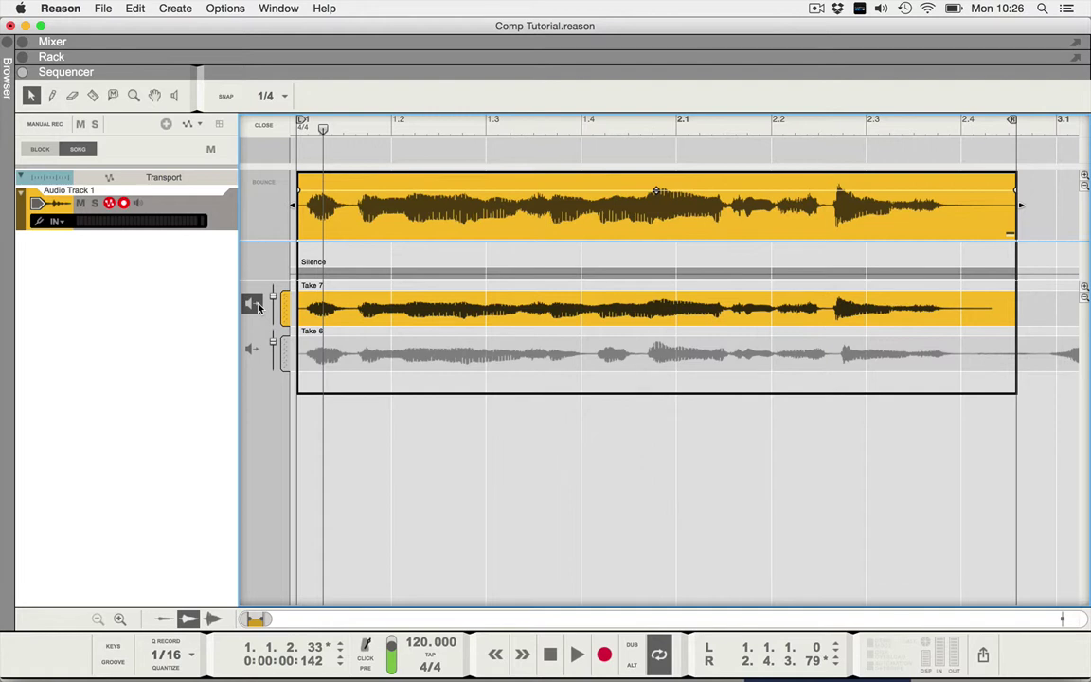
Make Take 6 the whole comp and play it from the song start
left_click(250, 350)
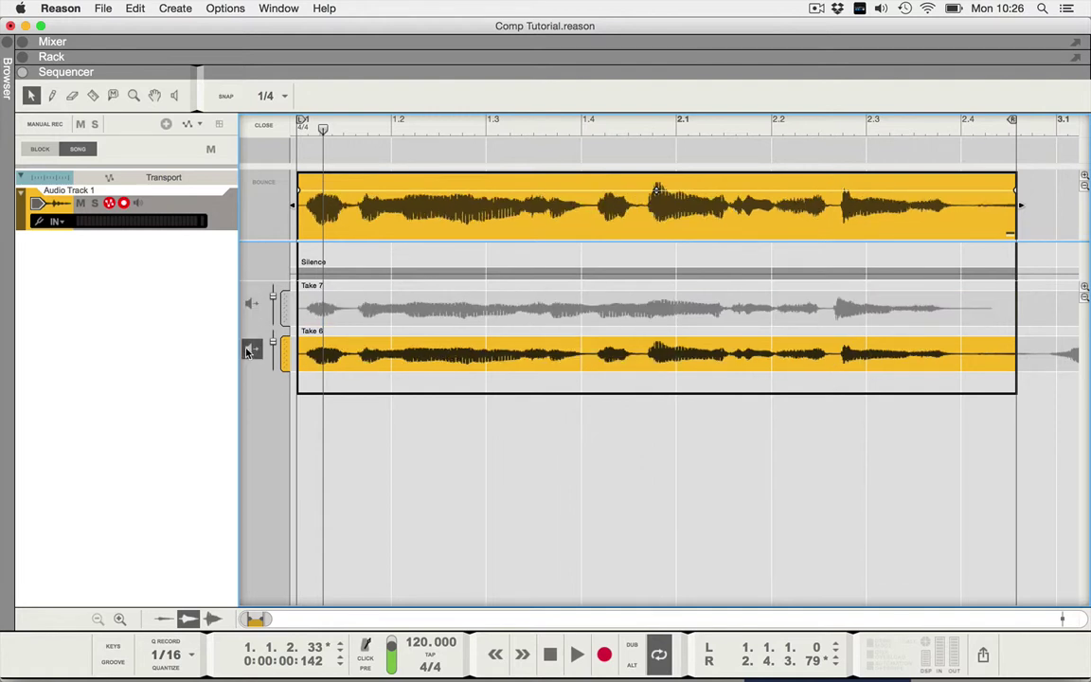
left_click(295, 129)
key("space")
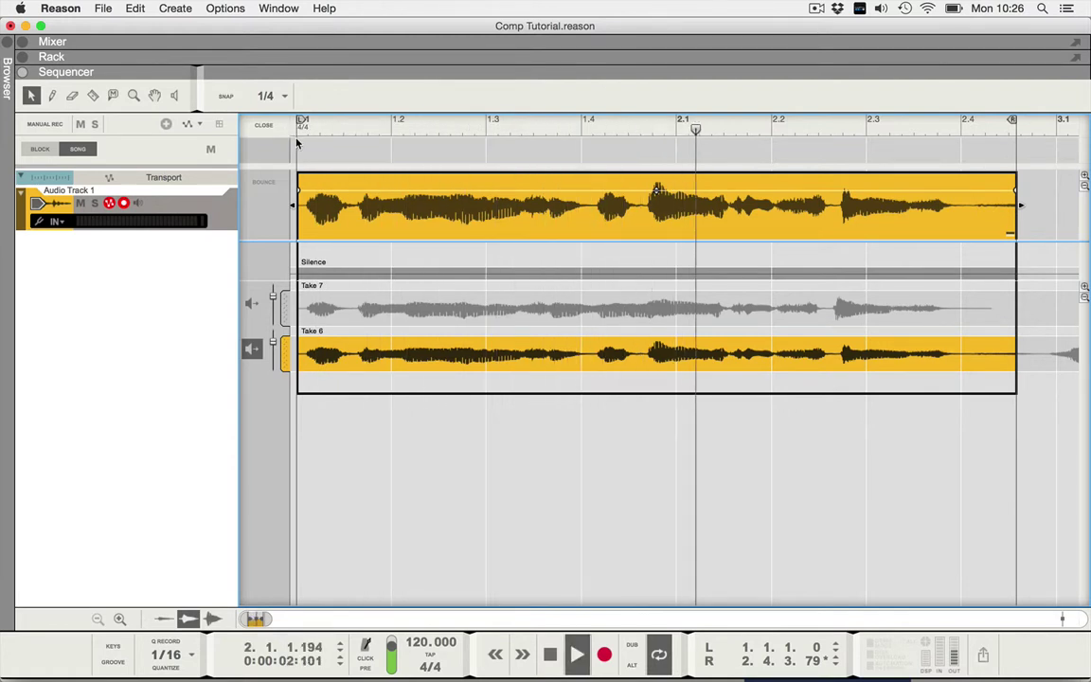
key("space")
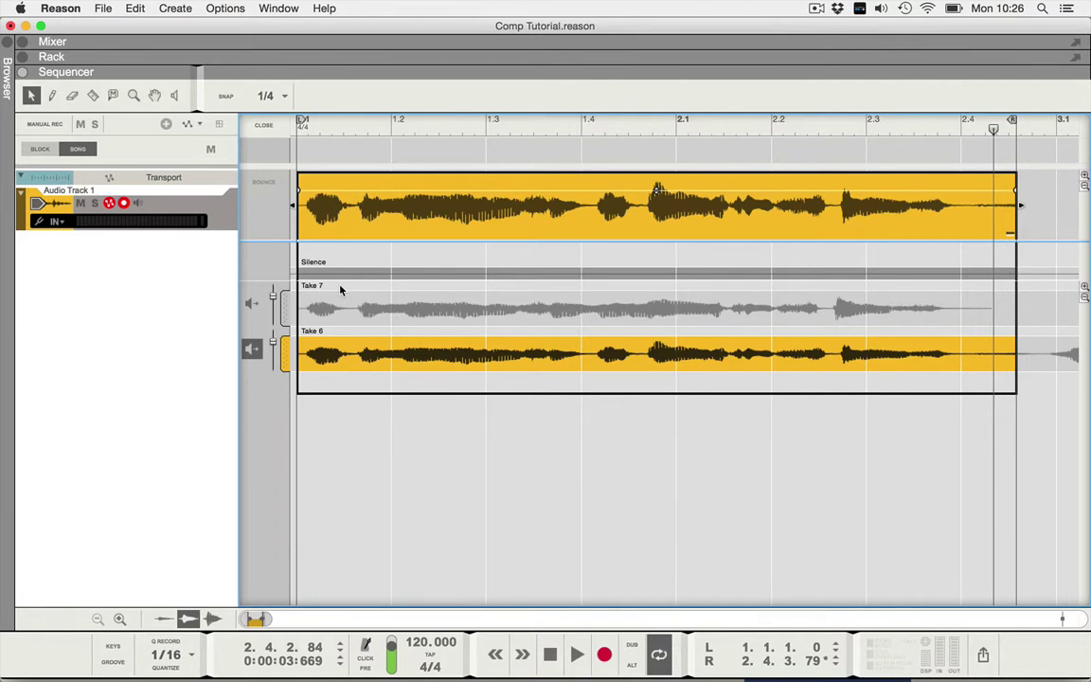
Return the comp row to the Silence lane and switch to the Razor tool
left_click(252, 351)
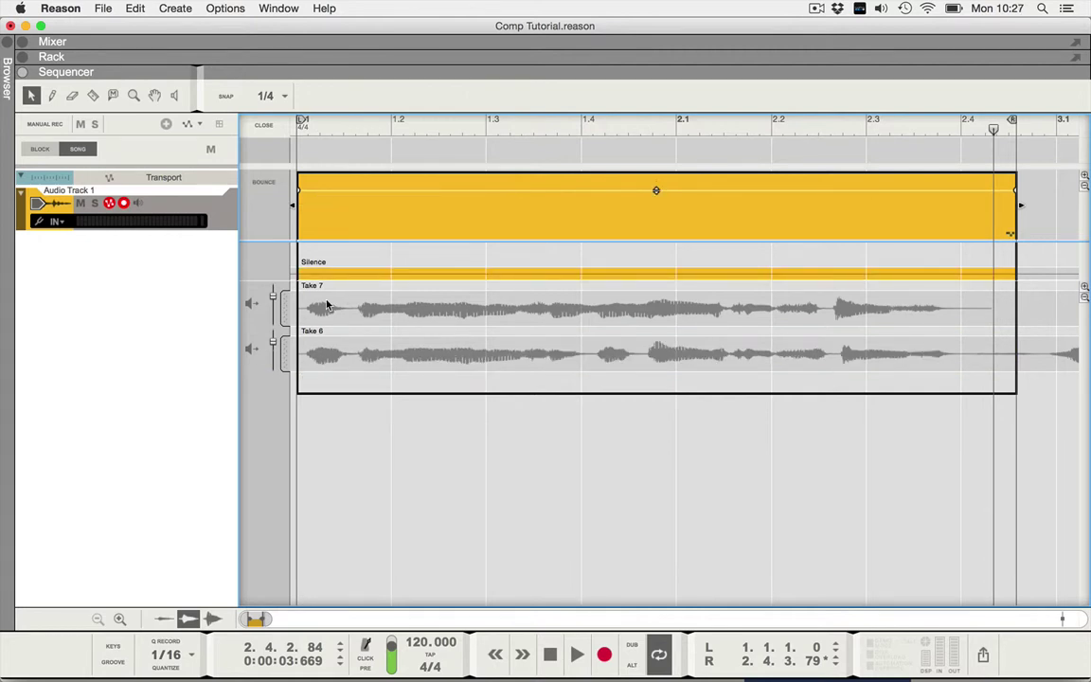
key("r")
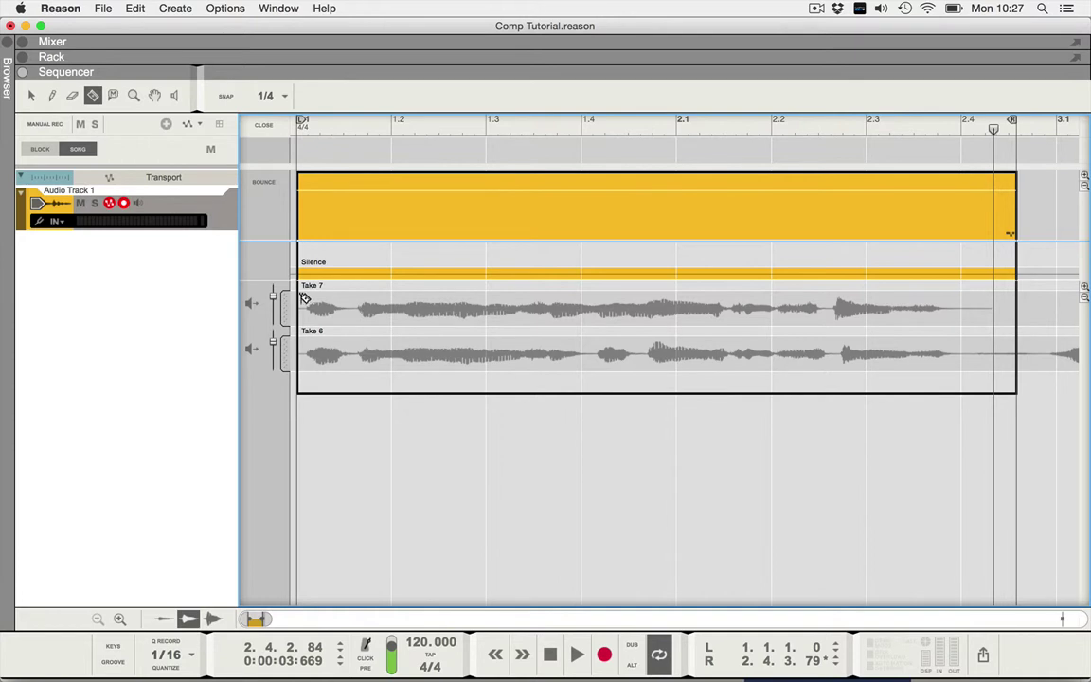
Razor Take 7's first phrase up to bar 1.4, then move the cut to 1.4.1.151.6
mouse_move(298, 300)
left_mouse_down()
mouse_move(279, 301)
mouse_move(598, 304)
left_mouse_up()
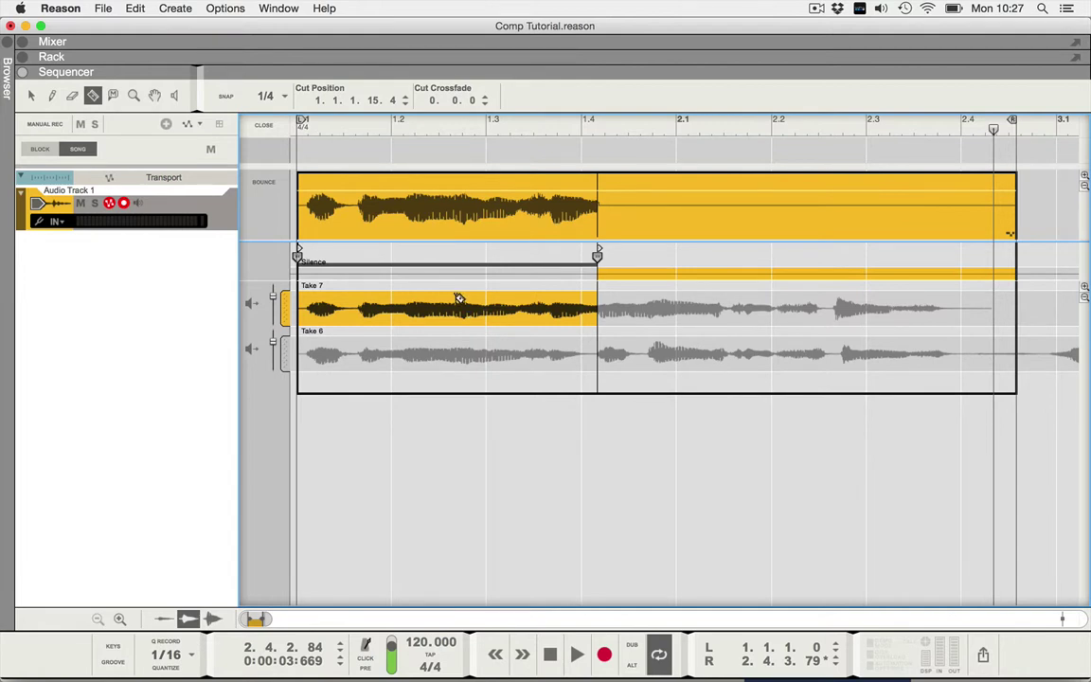
key("q")
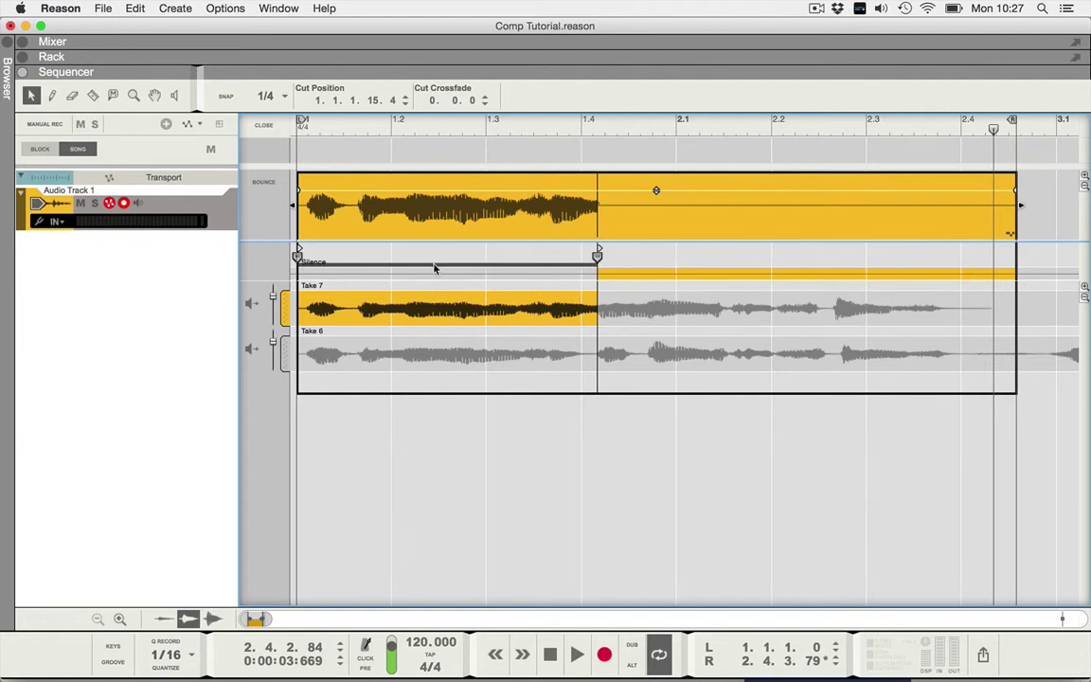
mouse_move(597, 255)
left_mouse_down()
mouse_move(631, 253)
mouse_move(596, 257)
left_mouse_up()
Comp Take 6 from the 1.4.1.143.10 cut to the clip end, then play the two-take comp from the start
key("r")
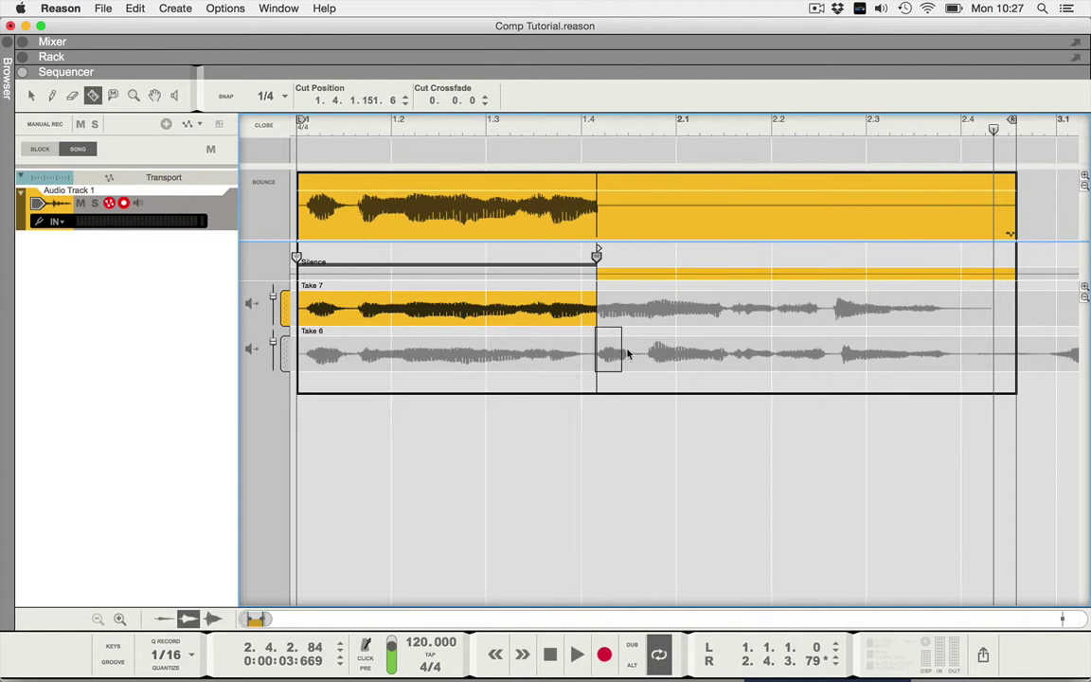
left_click_drag(632, 354, 1015, 377)
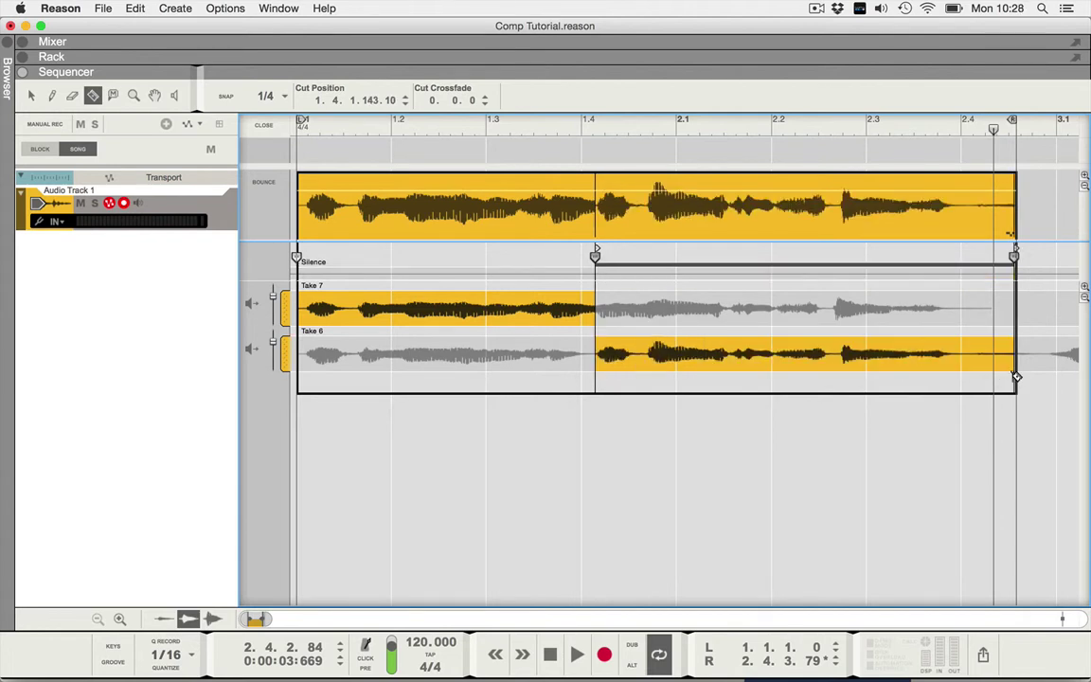
key("Return")
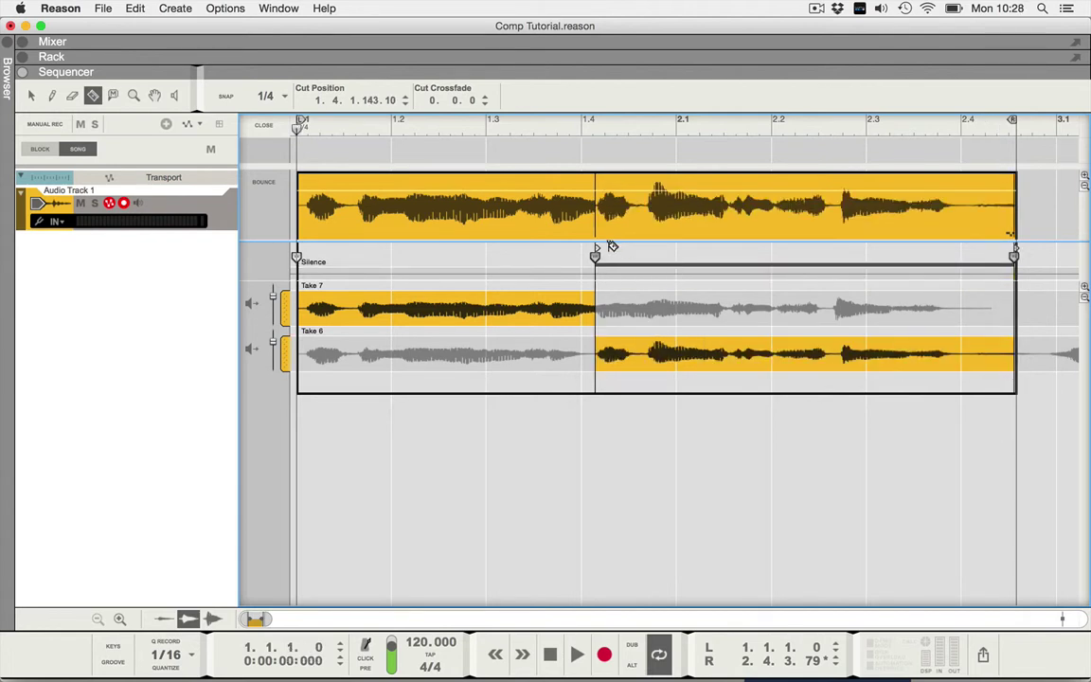
key("space")
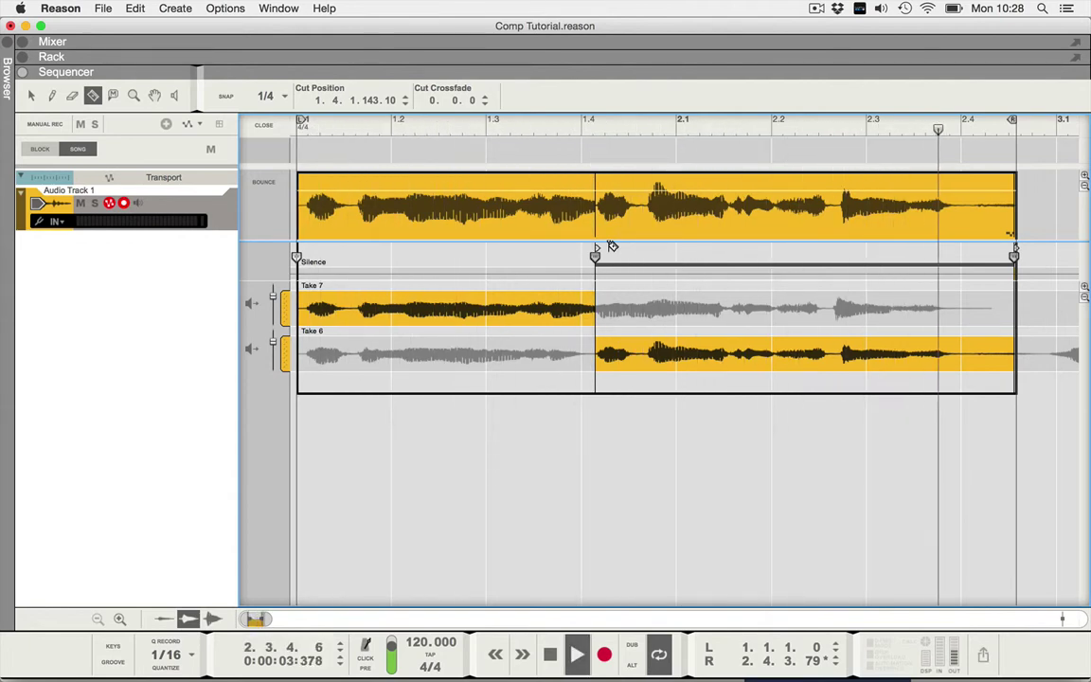
key("Return")
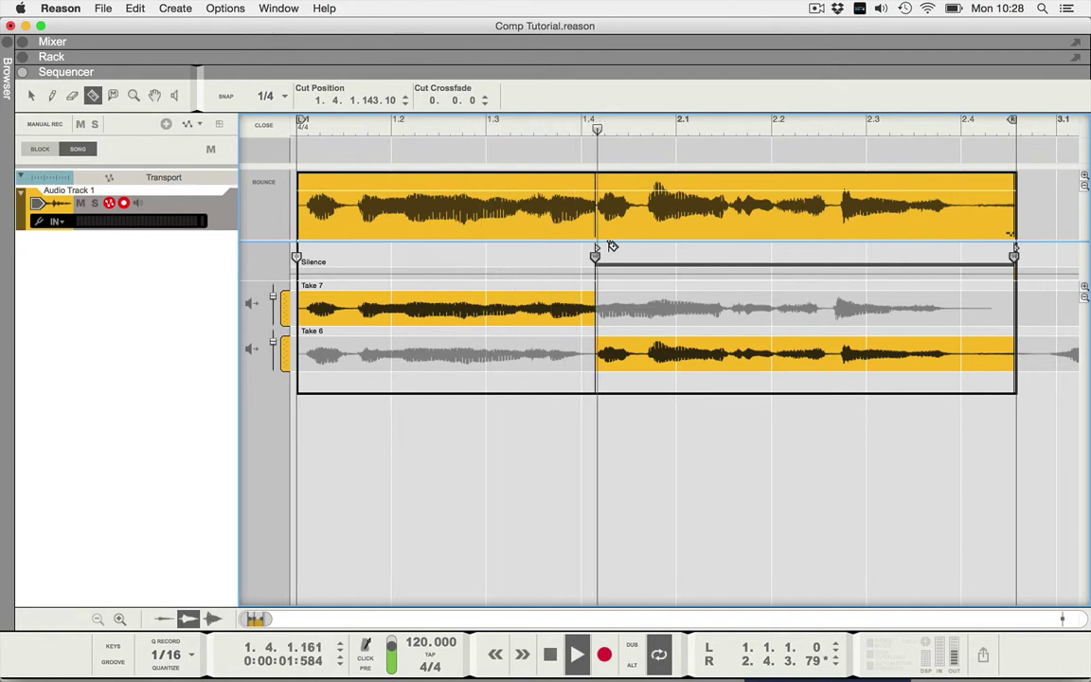
key("space")
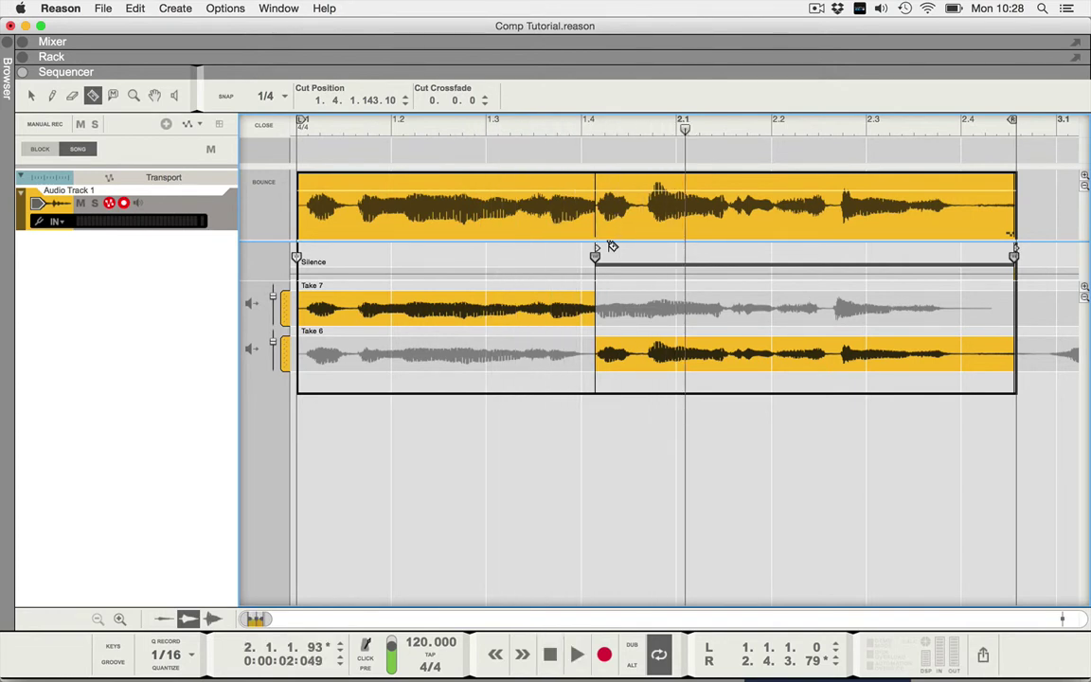
key("q")
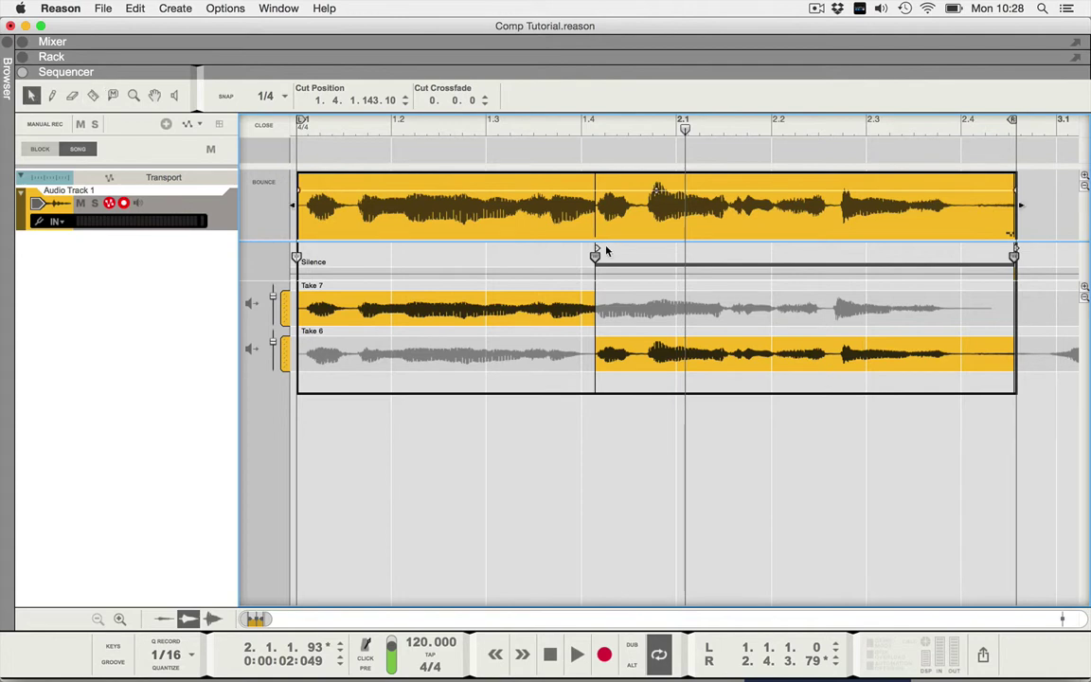
Shift the Take 7/Take 6 cut handle right to 1.4.3.168.14 and play back the new join
left_click_drag(595, 256, 645, 258)
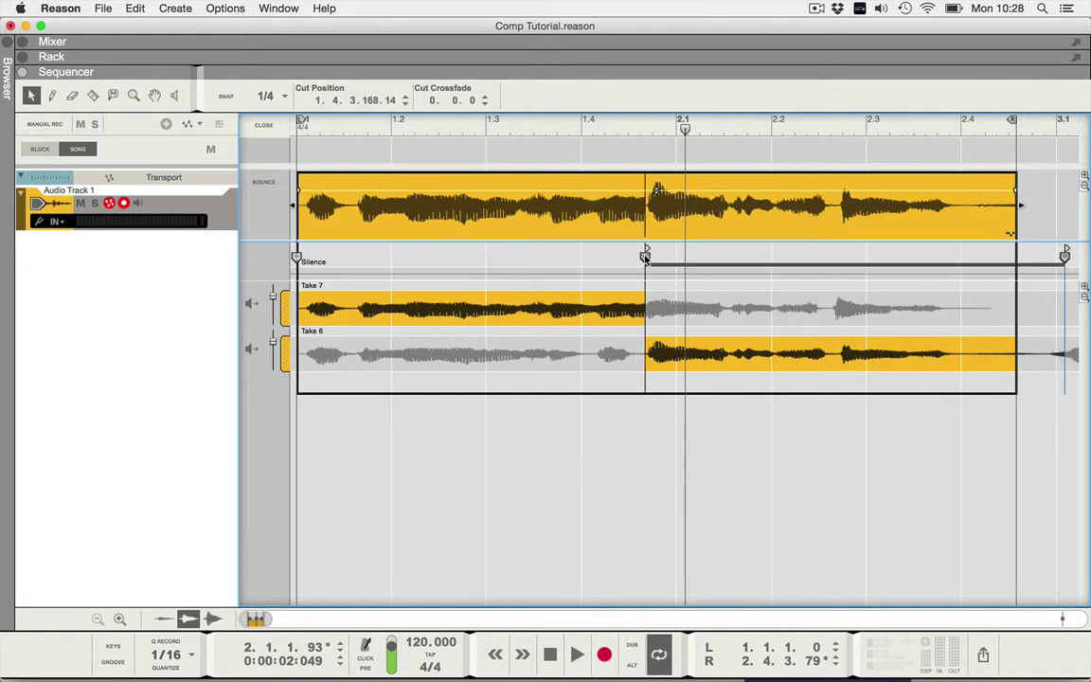
key("space")
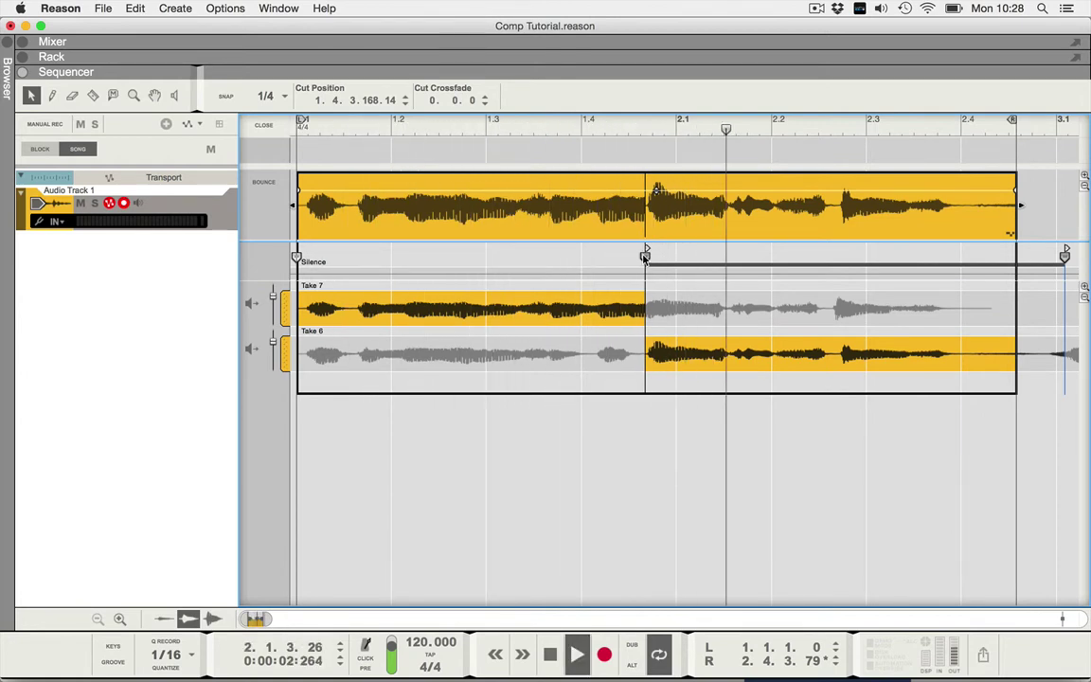
key("space")
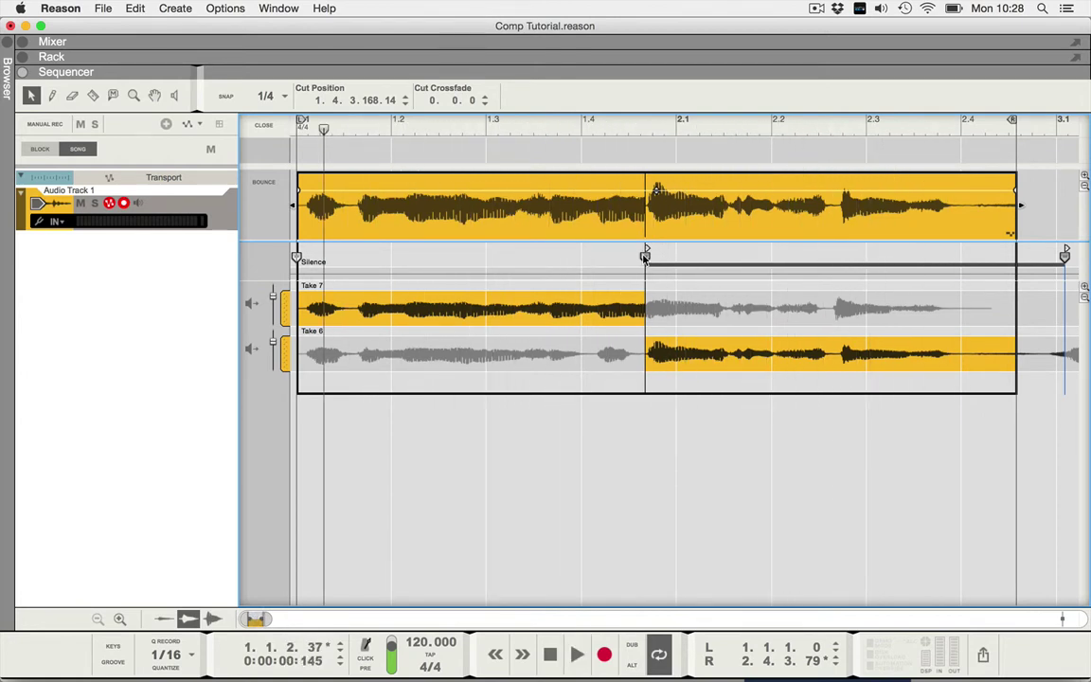